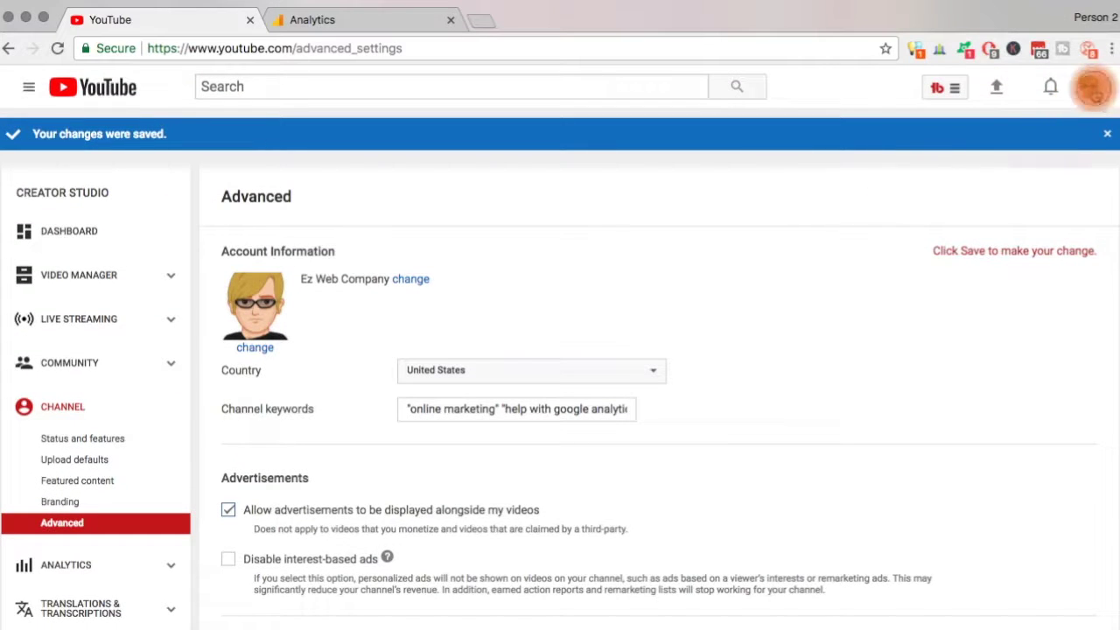
Scroll to the bottom of Advanced settings and focus the empty Google Analytics tracking ID field
left_click(1093, 87)
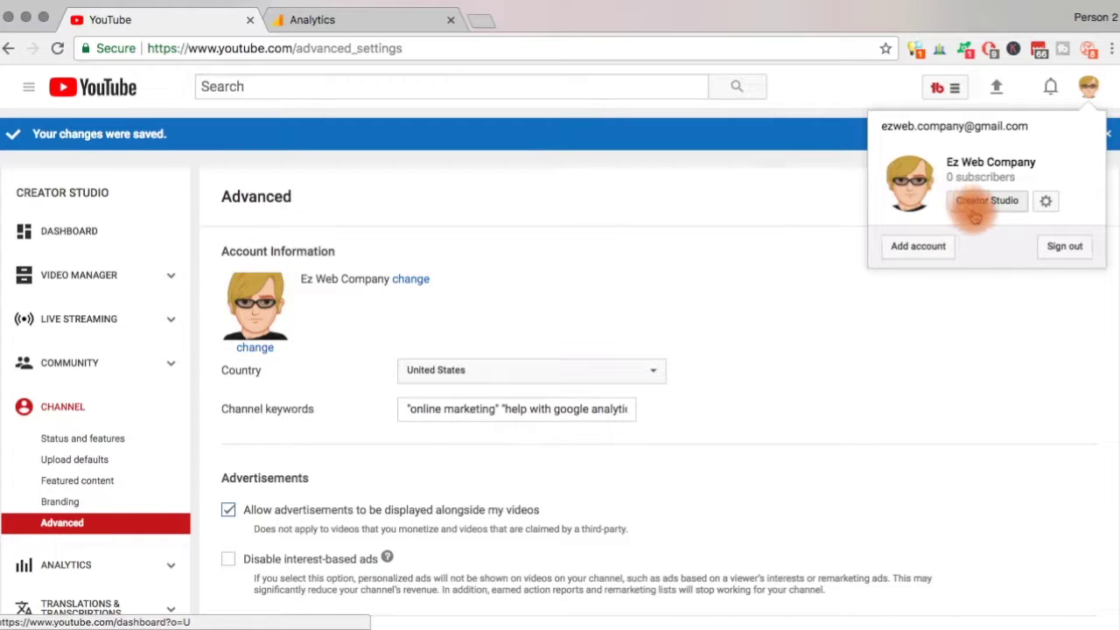
left_click(1003, 311)
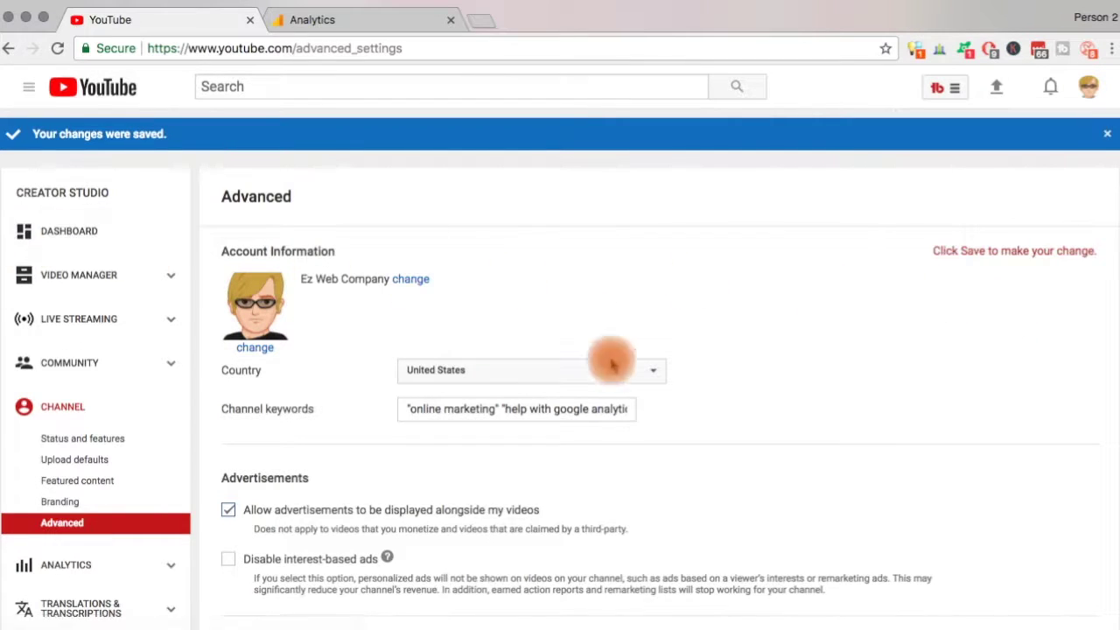
scroll(715, 358, "down", 1)
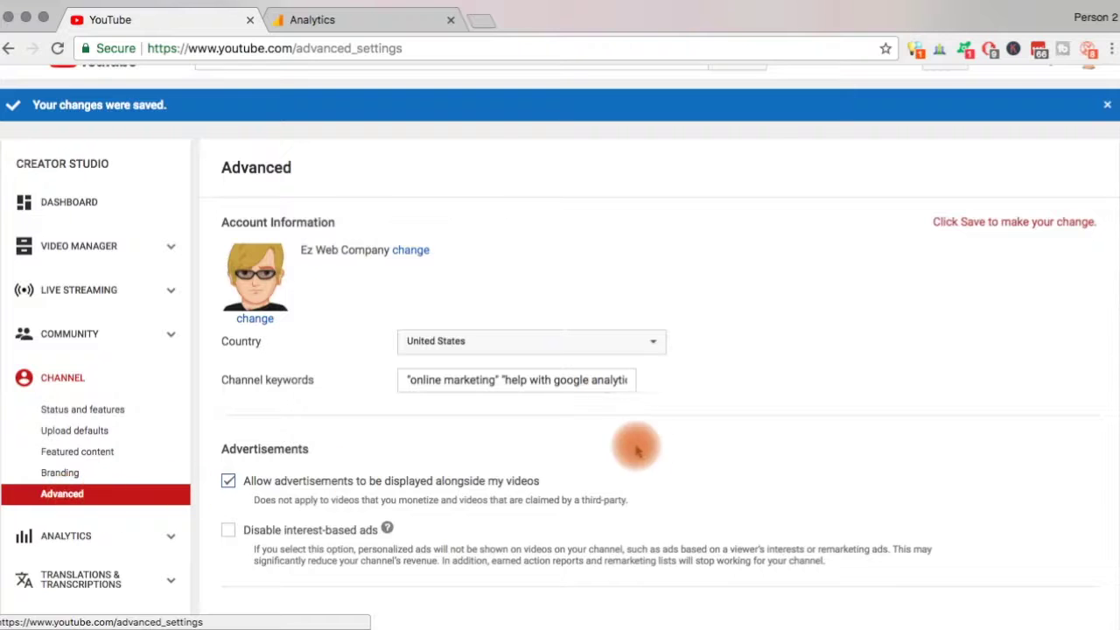
scroll(665, 444, "down", 5)
scroll(666, 444, "down", 3)
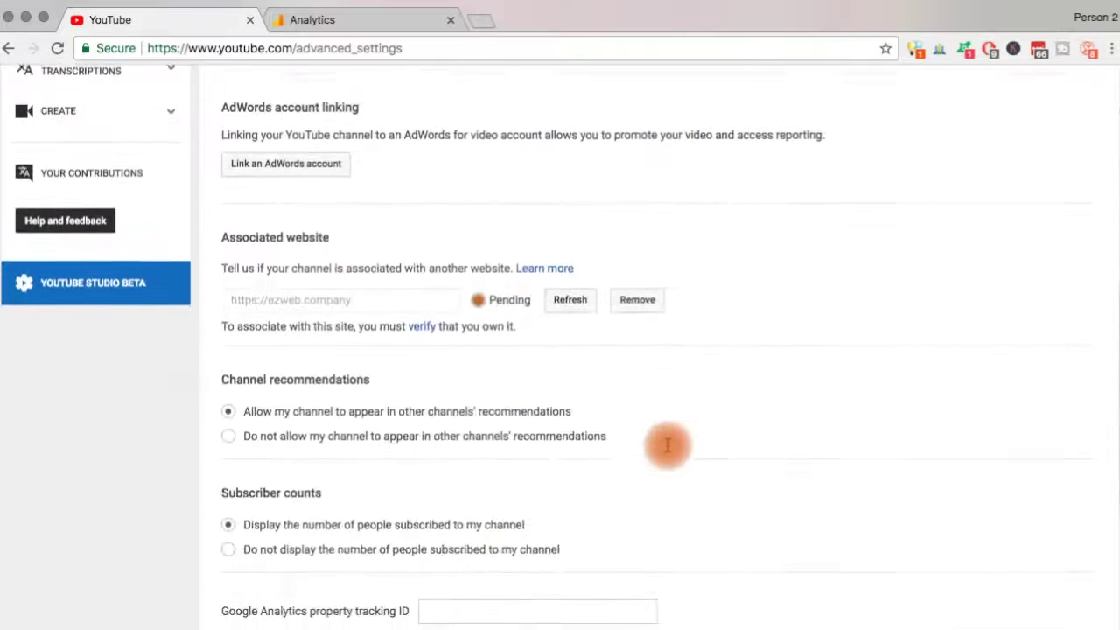
scroll(662, 443, "down", 4)
left_click(427, 332)
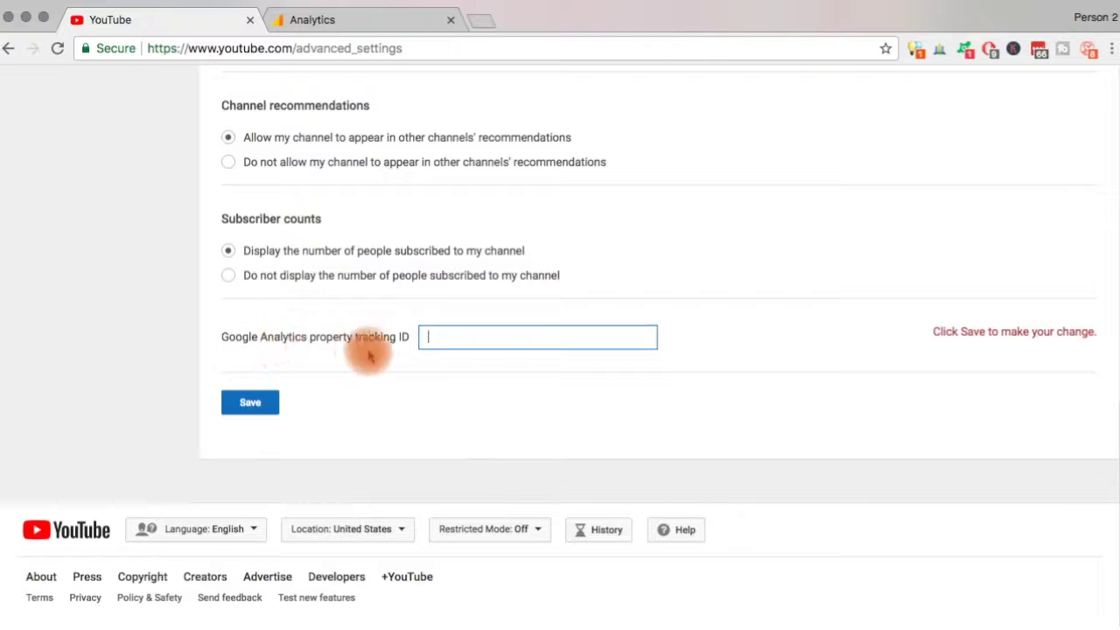
key("ctrl+Tab")
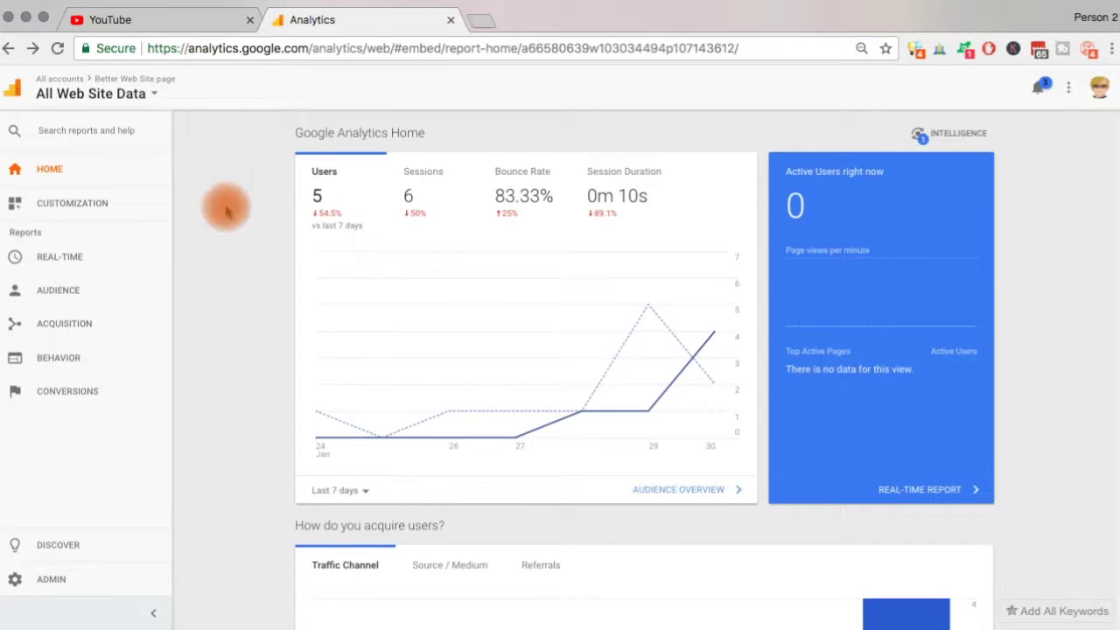
Open the Analytics Admin page and expand the Account dropdown listing existing accounts
scroll(225, 210, "down", 1)
scroll(195, 163, "up", 1)
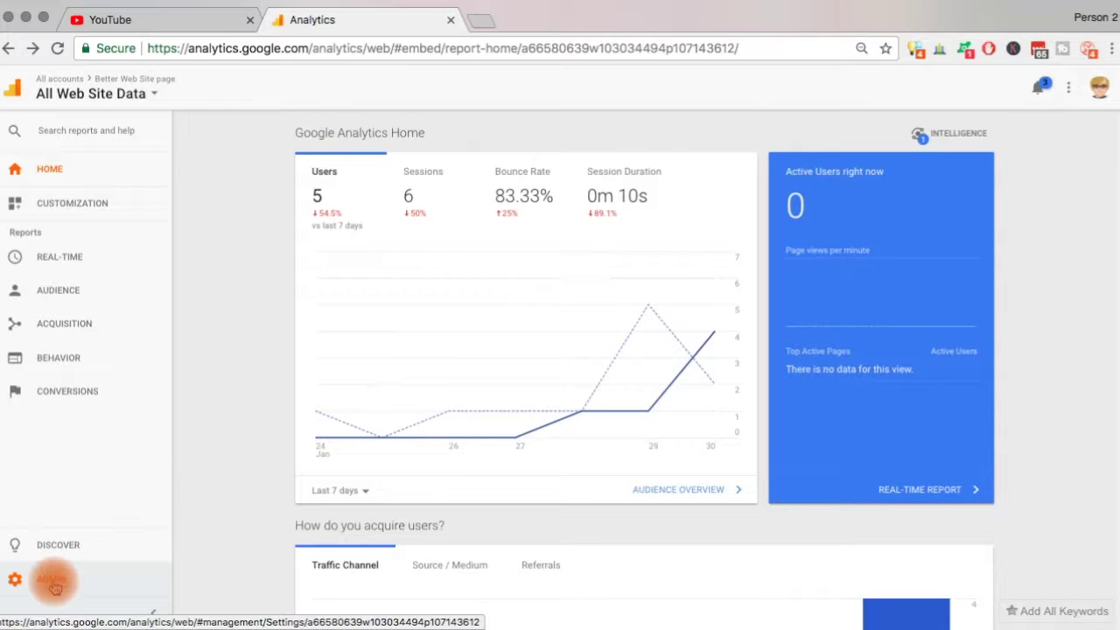
left_click(54, 584)
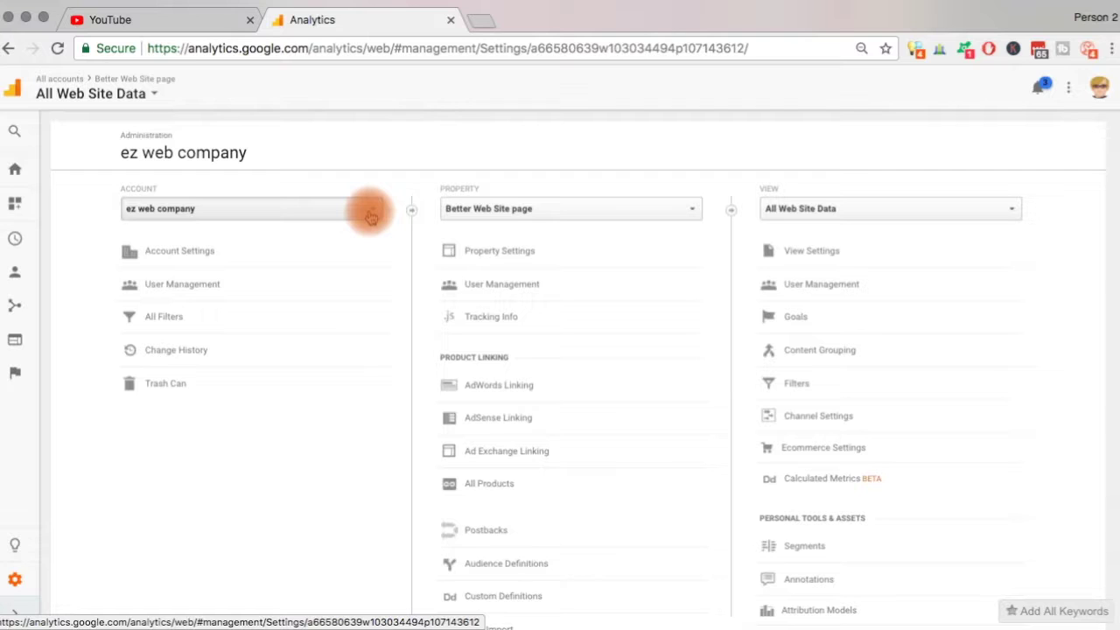
left_click(371, 216)
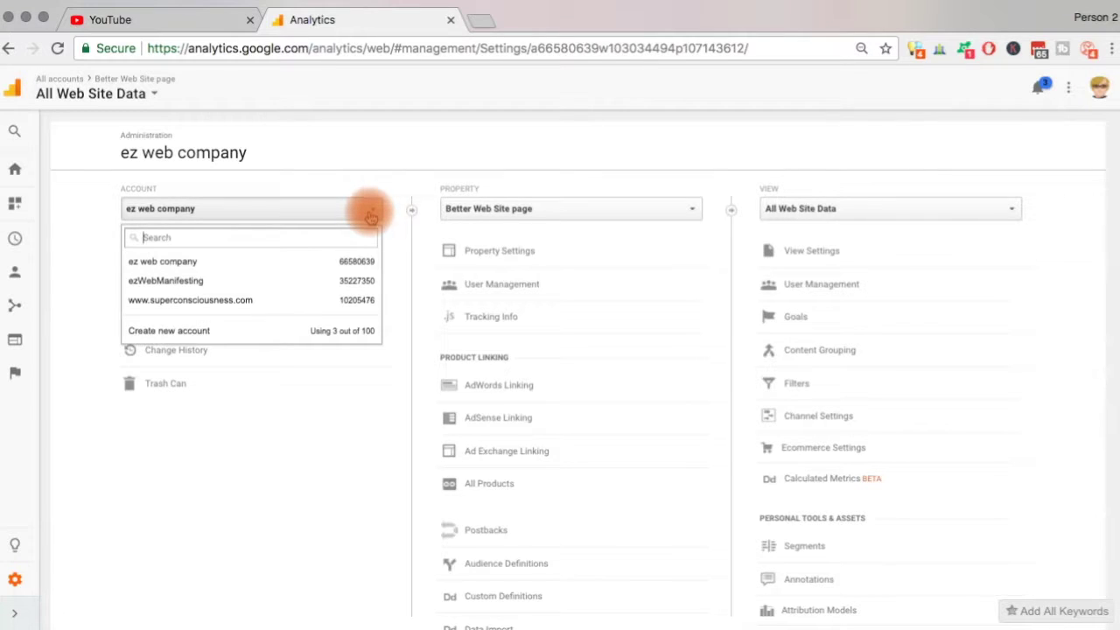
Create a new website account, entering YouTube as both account name and website name
left_click(166, 331)
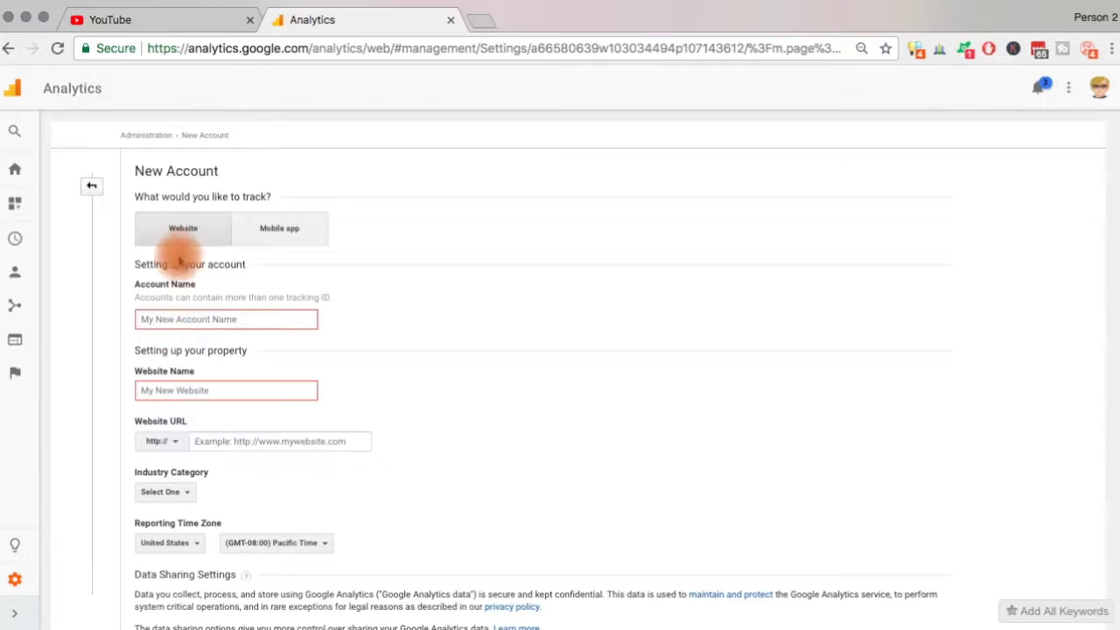
left_click(183, 318)
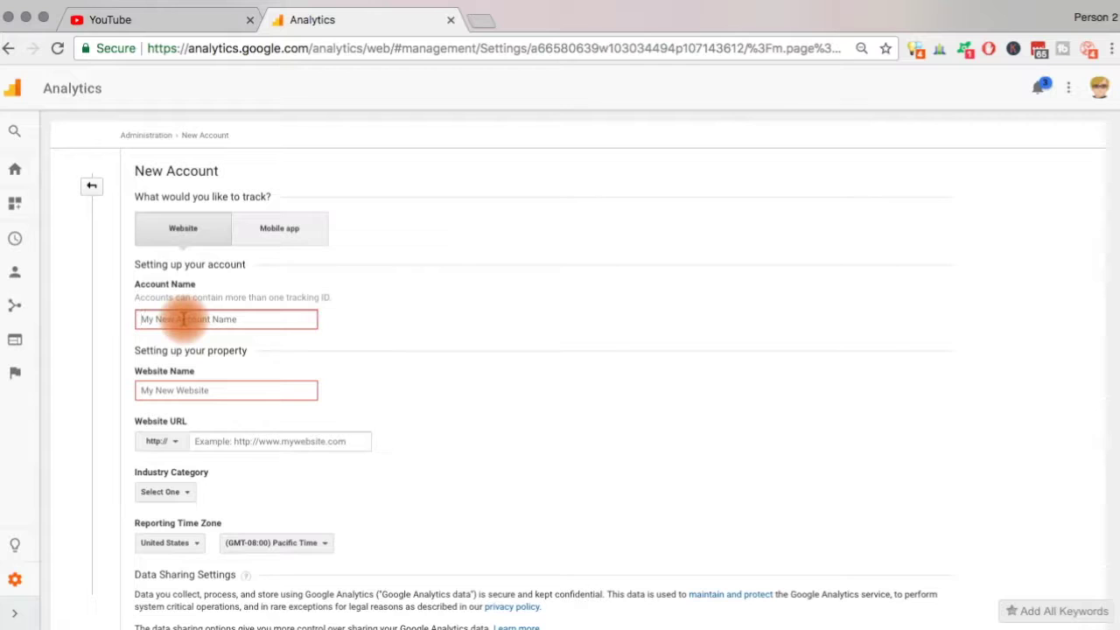
type("YouTu")
type("be")
left_click(156, 391)
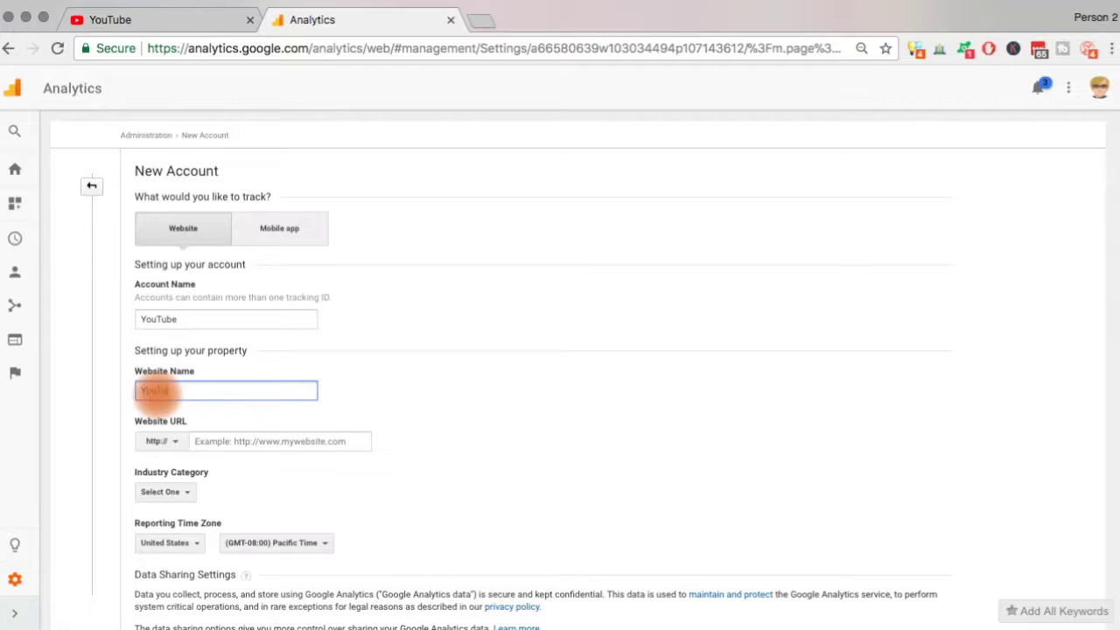
left_click(254, 442)
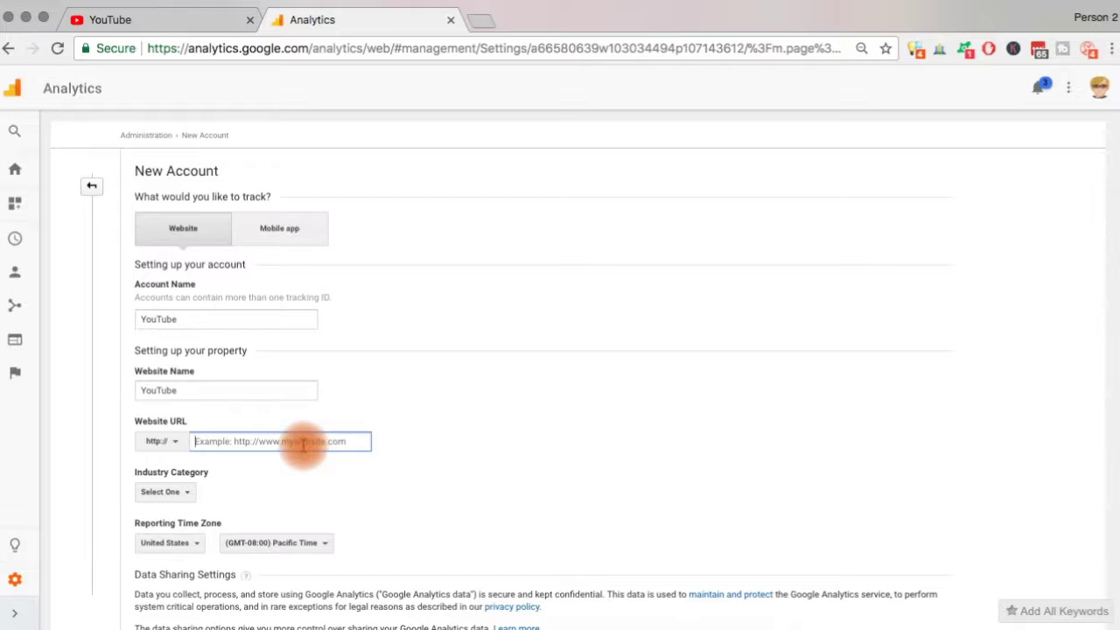
Go to the Ez Web Company channel page on YouTube
left_click(122, 20)
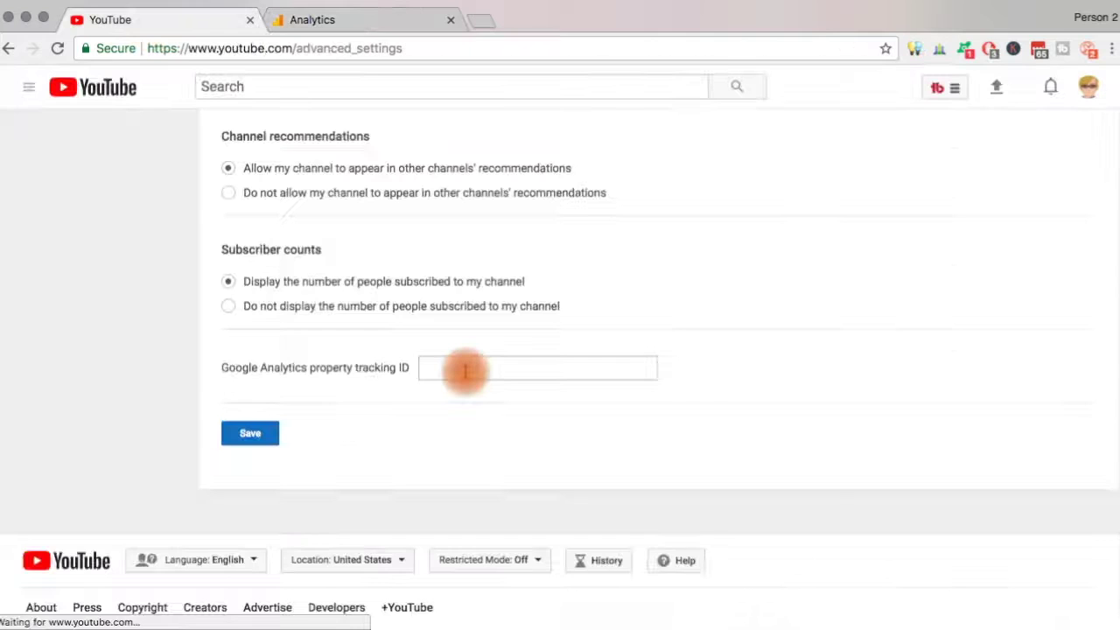
scroll(464, 371, "up", 3)
scroll(462, 370, "up", 3)
scroll(450, 365, "up", 1)
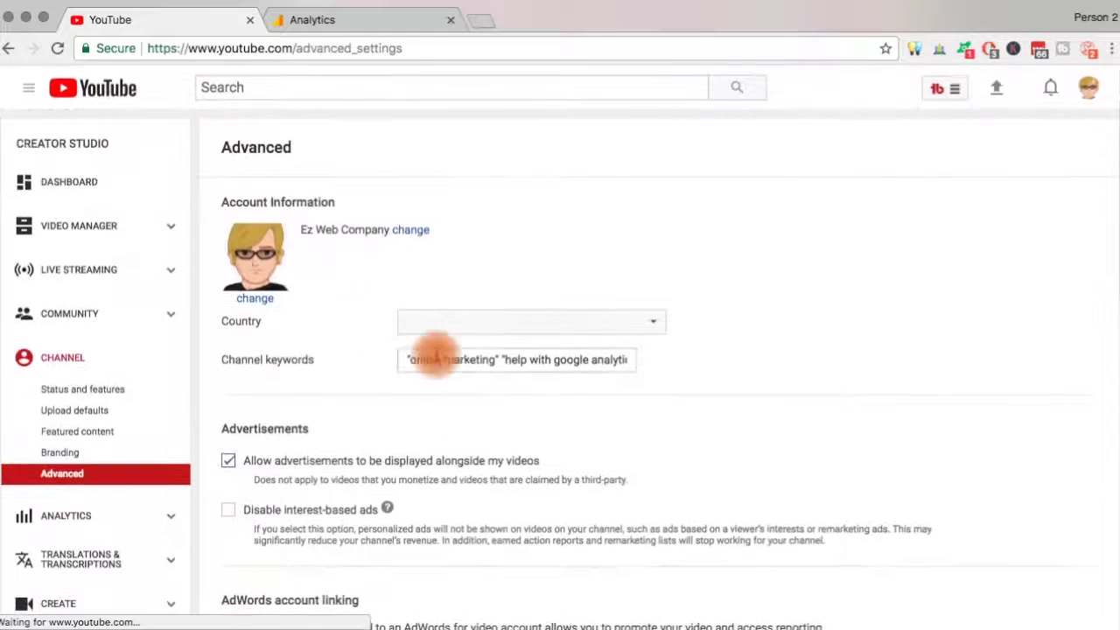
left_click(258, 271)
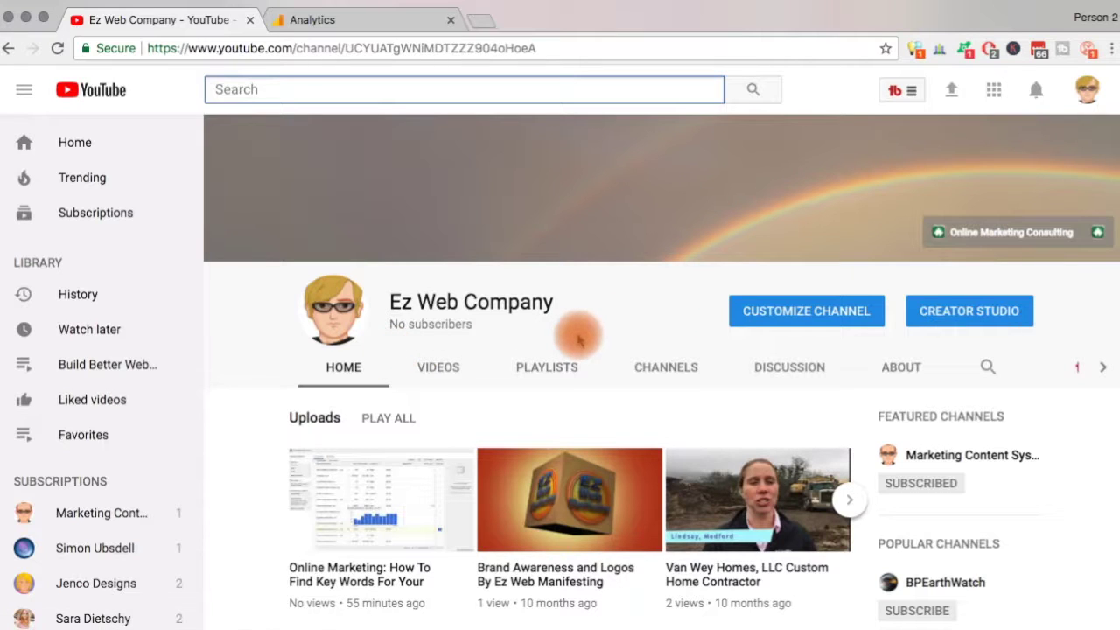
Copy the channel's web address from the browser address bar
left_click_drag(543, 48, 132, 48)
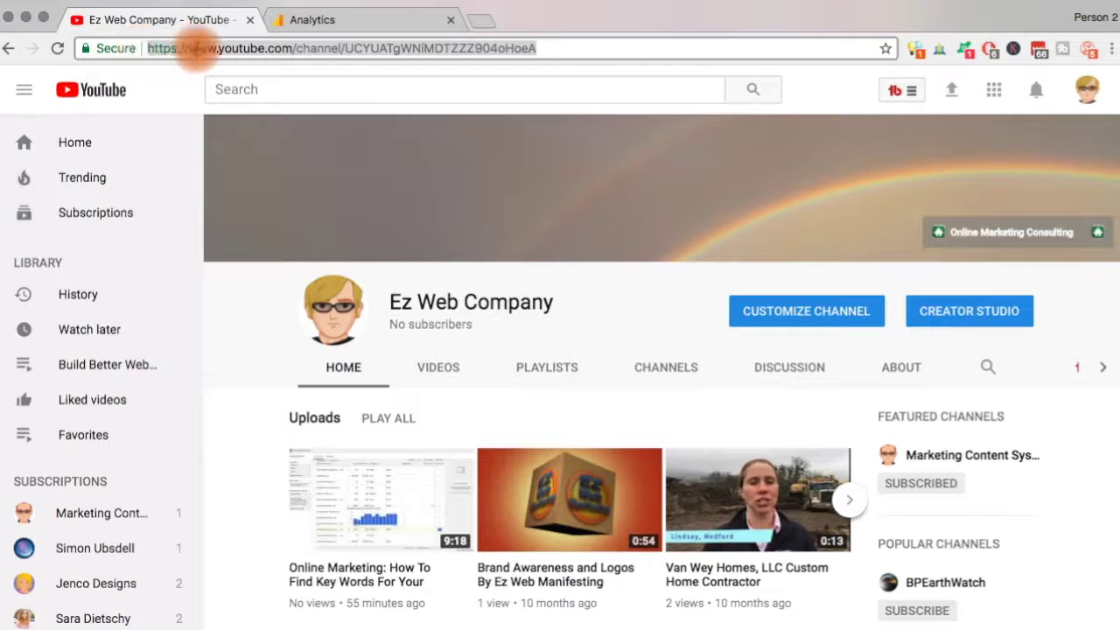
right_click(196, 48)
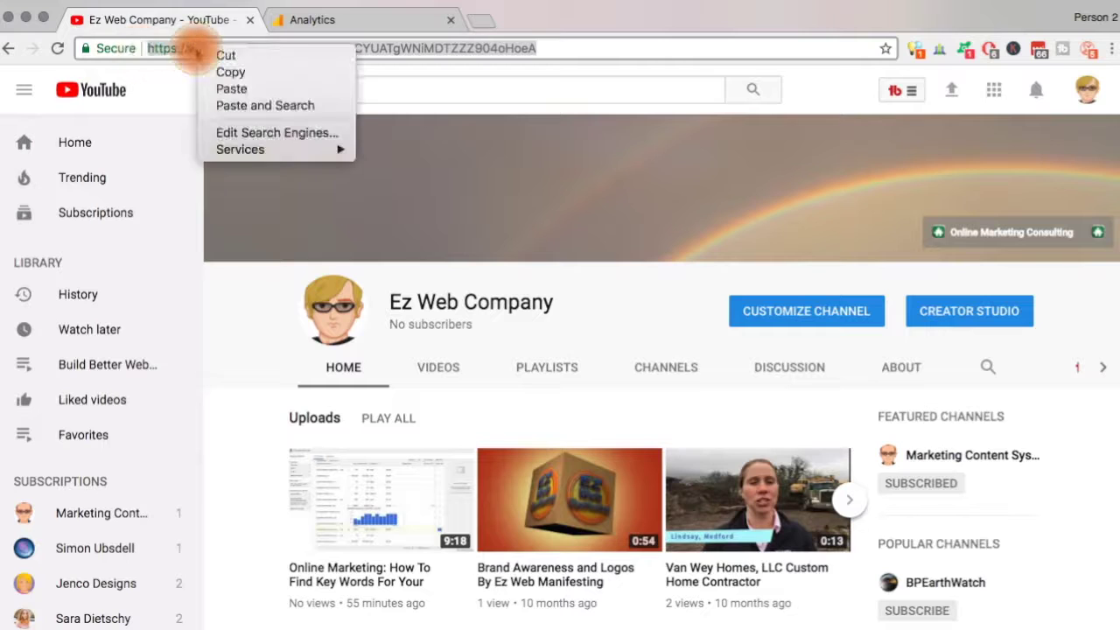
left_click(232, 73)
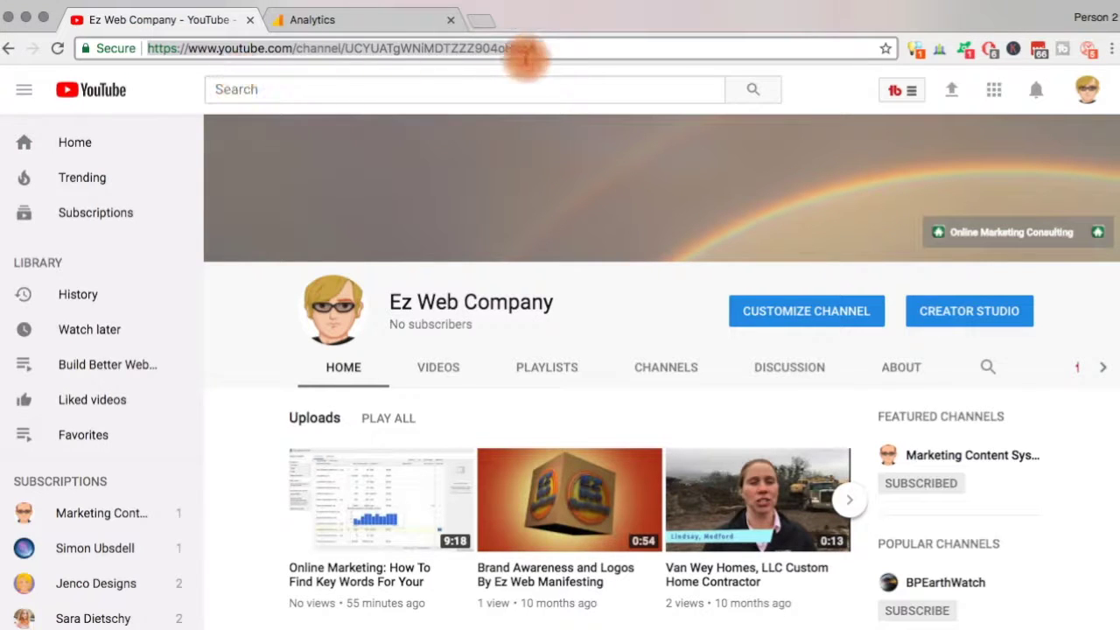
left_click(335, 26)
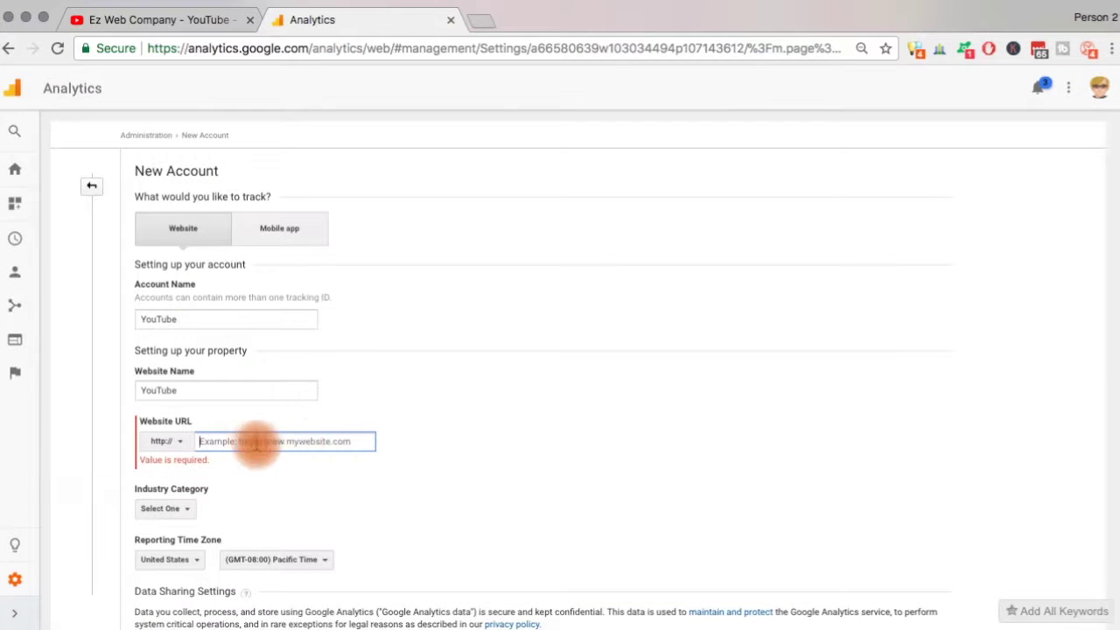
Paste the channel address into the Website URL field
right_click(207, 442)
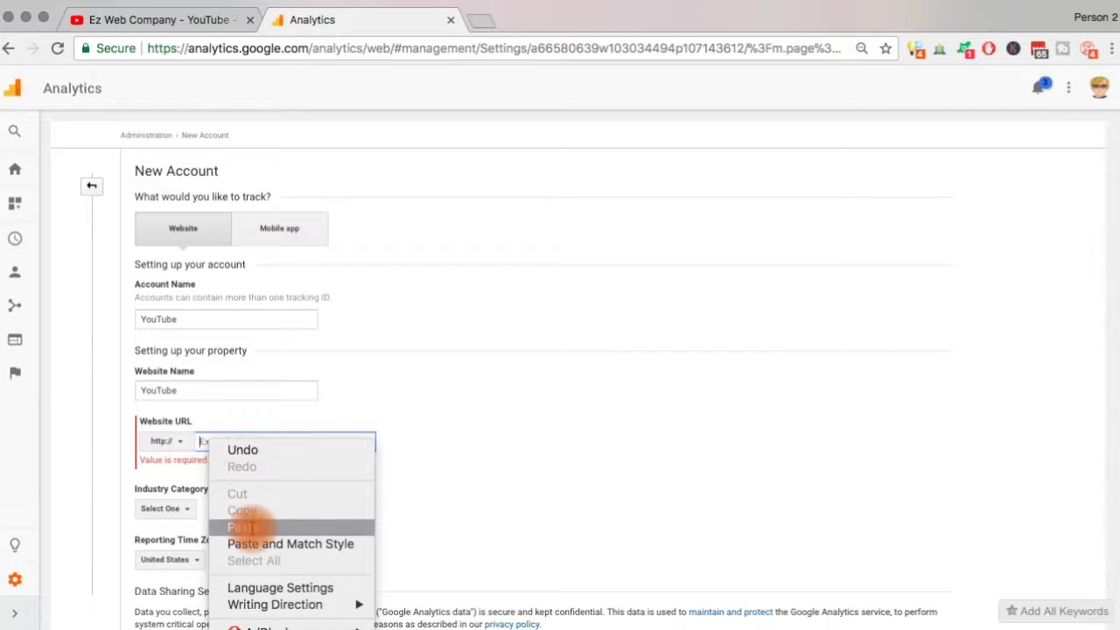
left_click(252, 529)
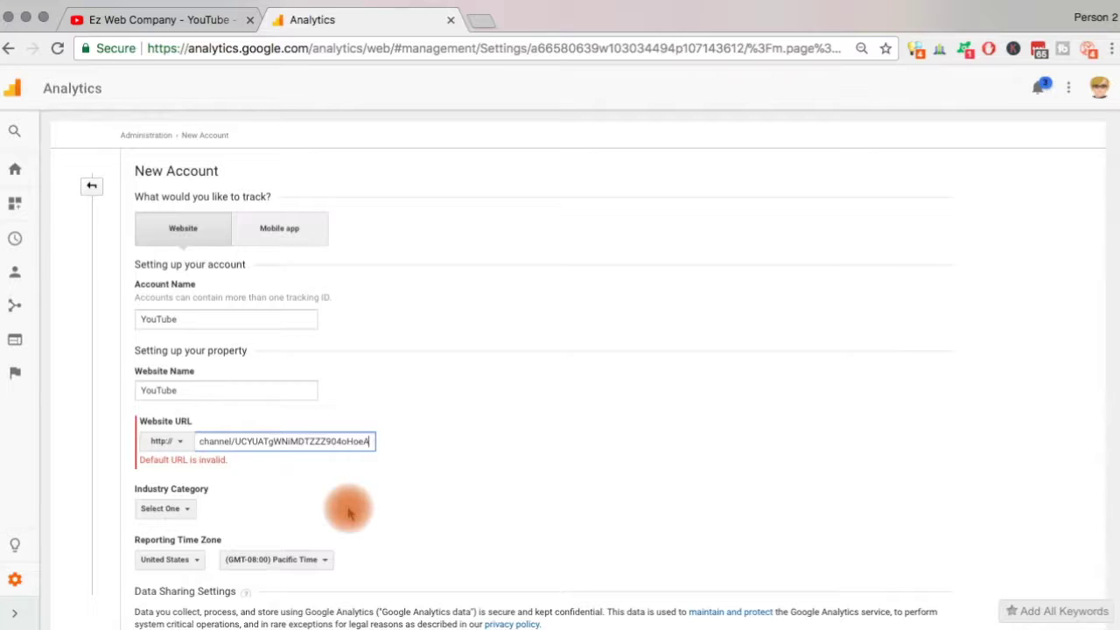
scroll(345, 510, "down", 2)
Set the Industry Category to Internet and Telecom
left_click(189, 438)
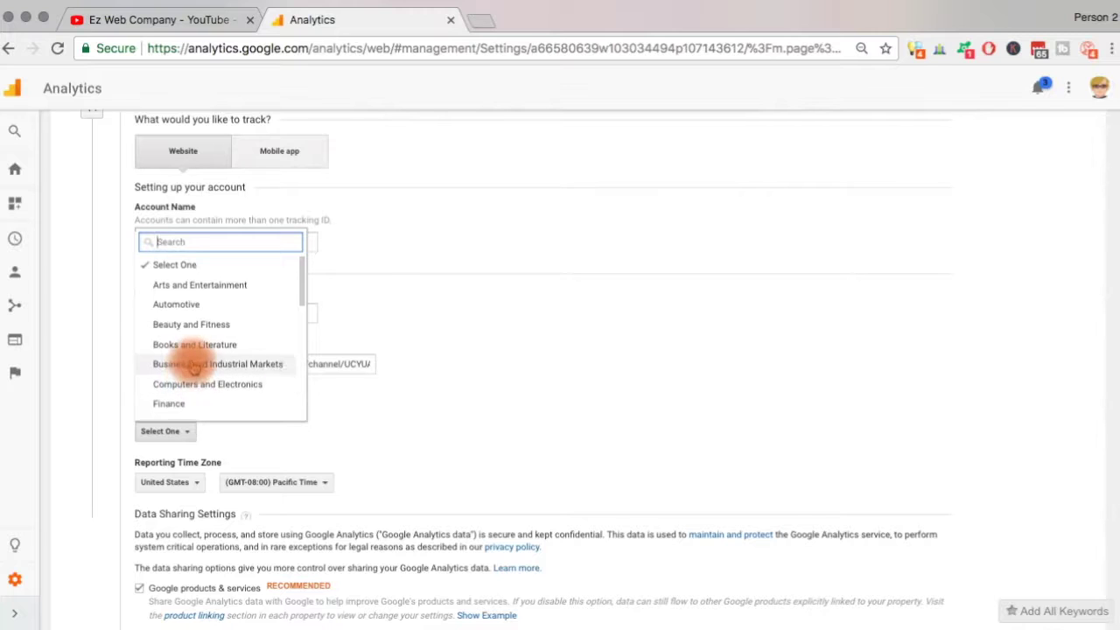
scroll(195, 368, "down", 2)
scroll(202, 371, "down", 1)
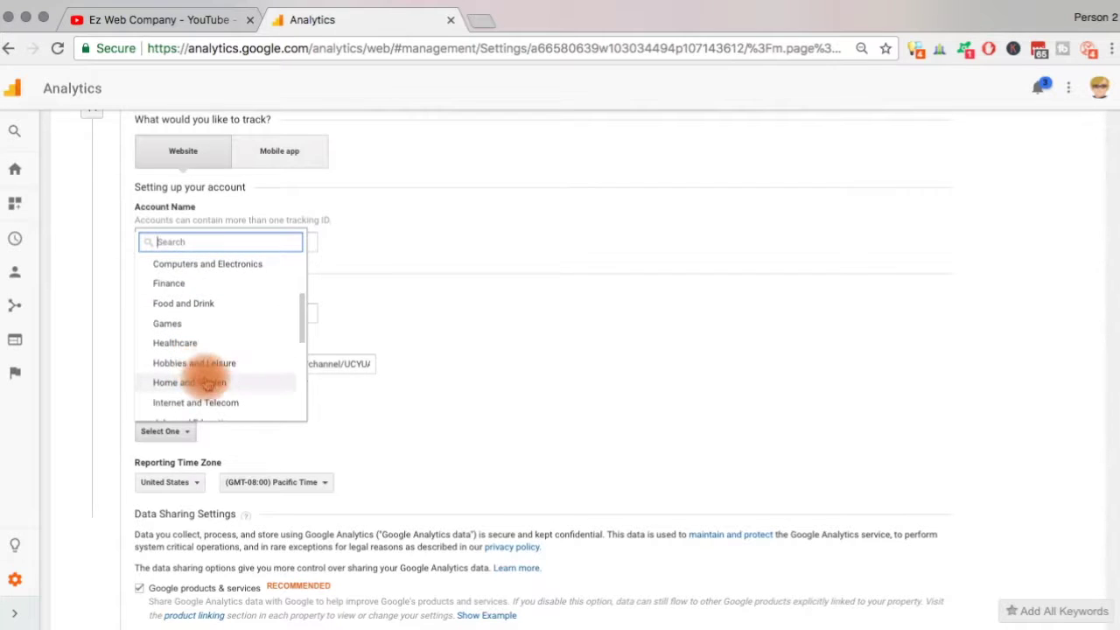
scroll(206, 381, "down", 2)
scroll(206, 376, "down", 1)
scroll(206, 376, "down", 1)
scroll(218, 385, "down", 1)
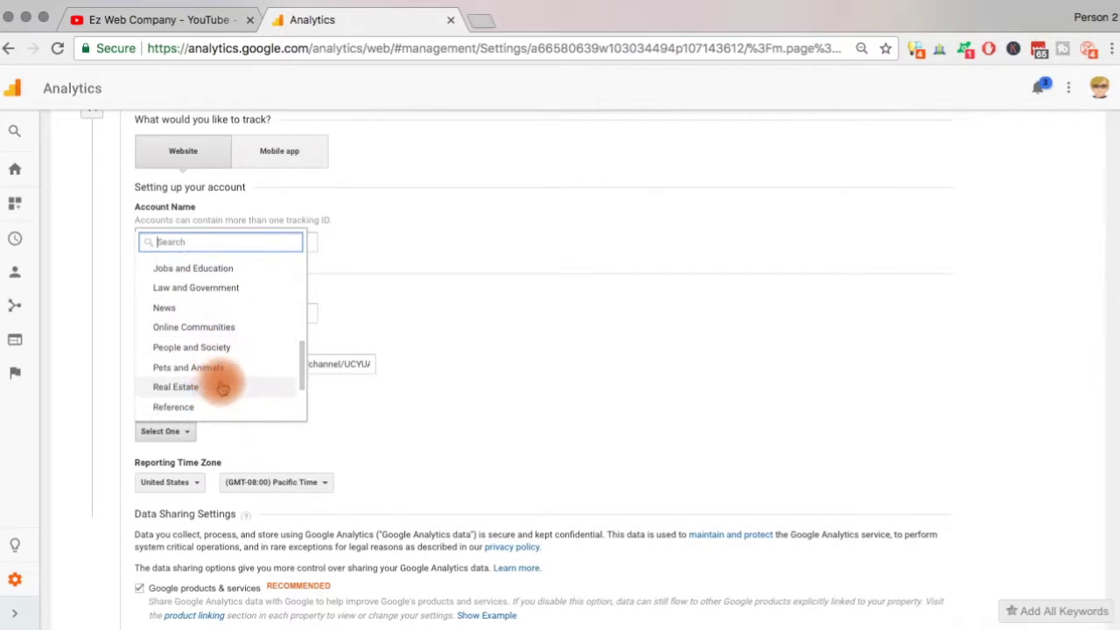
scroll(222, 385, "down", 1)
scroll(225, 380, "down", 1)
scroll(225, 379, "down", 3)
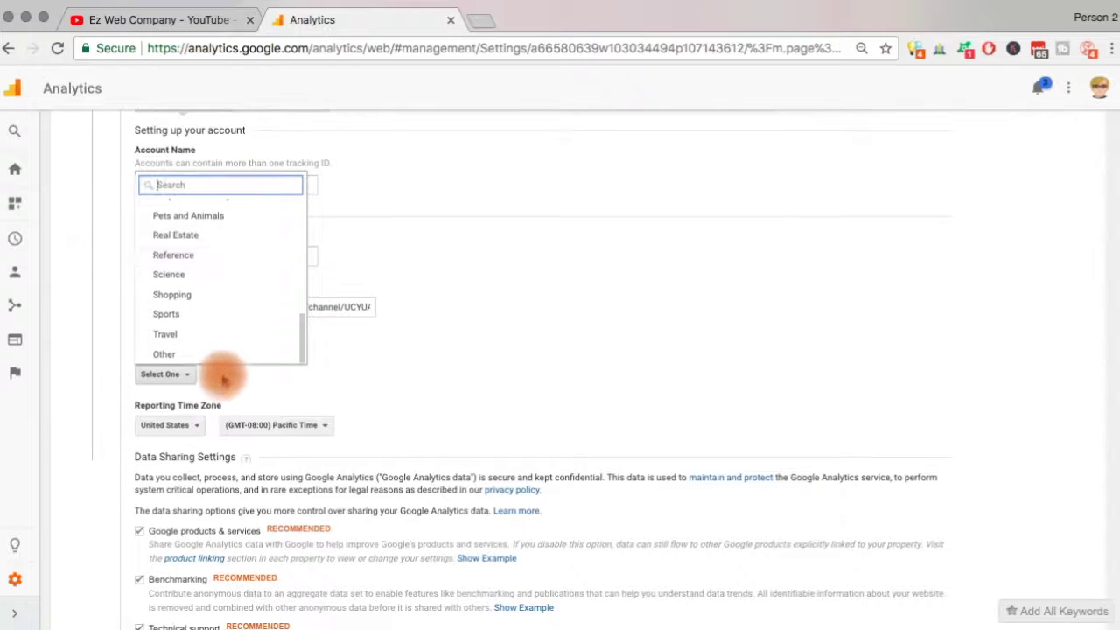
scroll(207, 351, "up", 1)
scroll(208, 350, "up", 2)
scroll(207, 347, "up", 1)
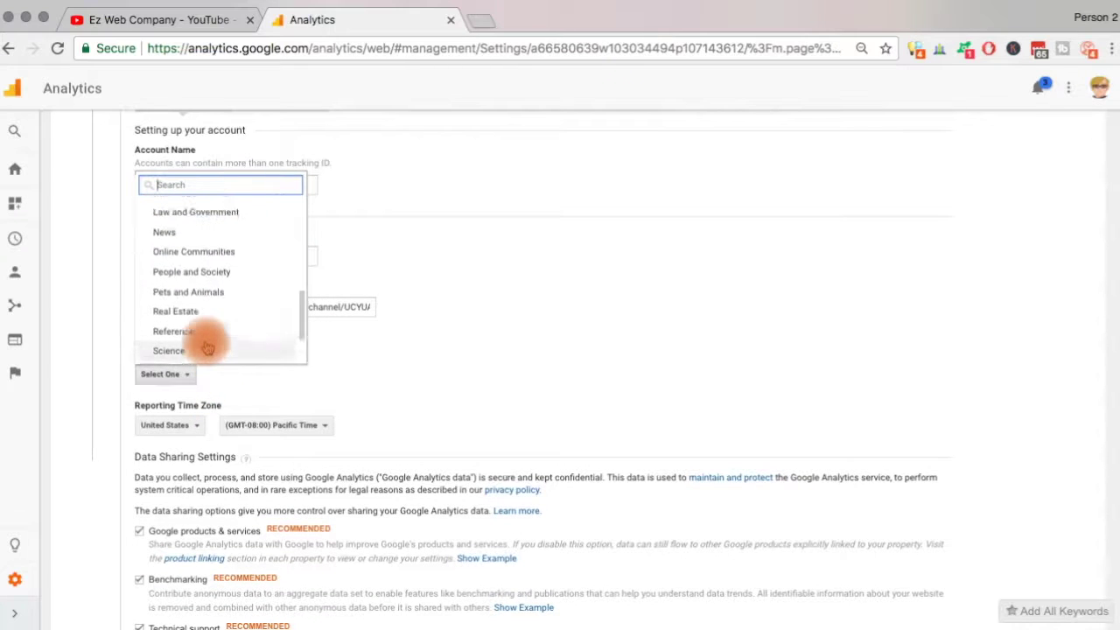
scroll(207, 347, "up", 1)
scroll(207, 347, "up", 2)
scroll(208, 347, "up", 1)
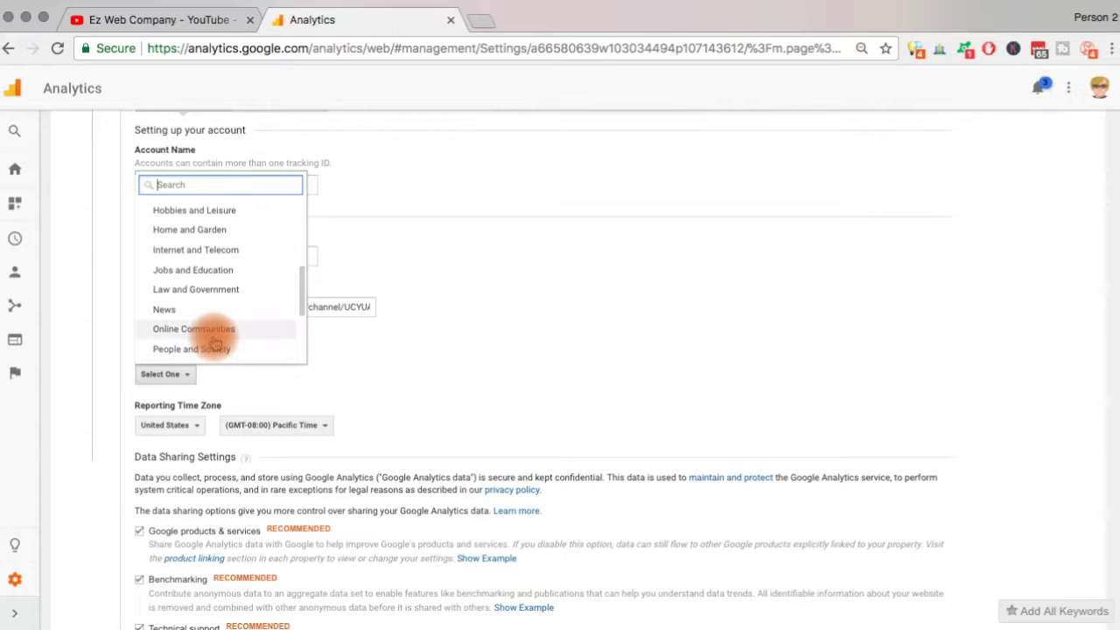
scroll(215, 341, "up", 1)
scroll(213, 333, "up", 2)
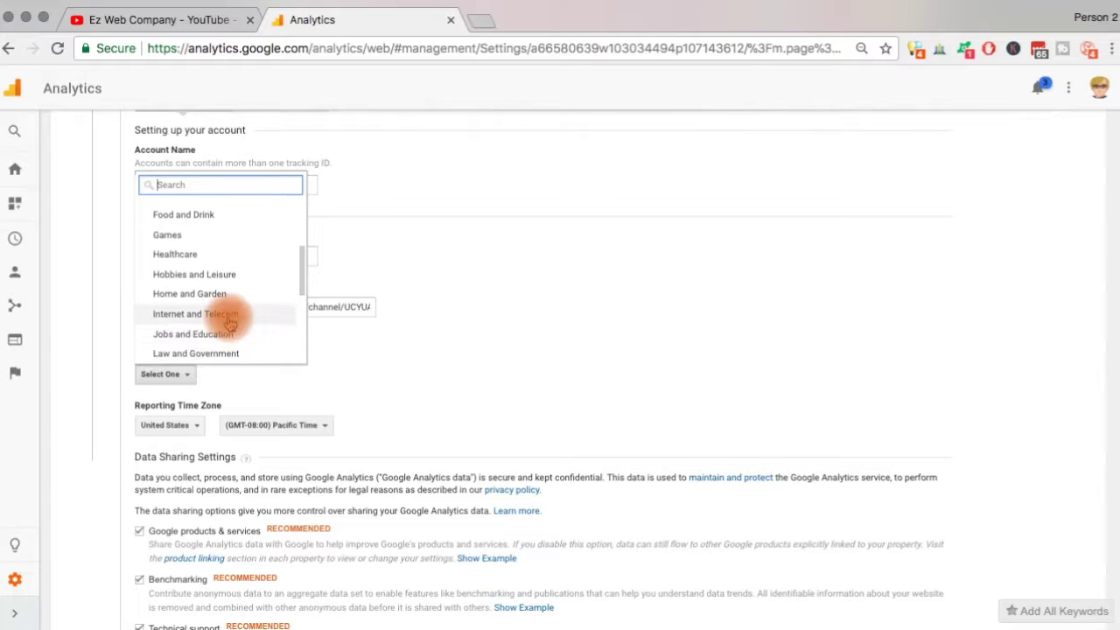
left_click(230, 321)
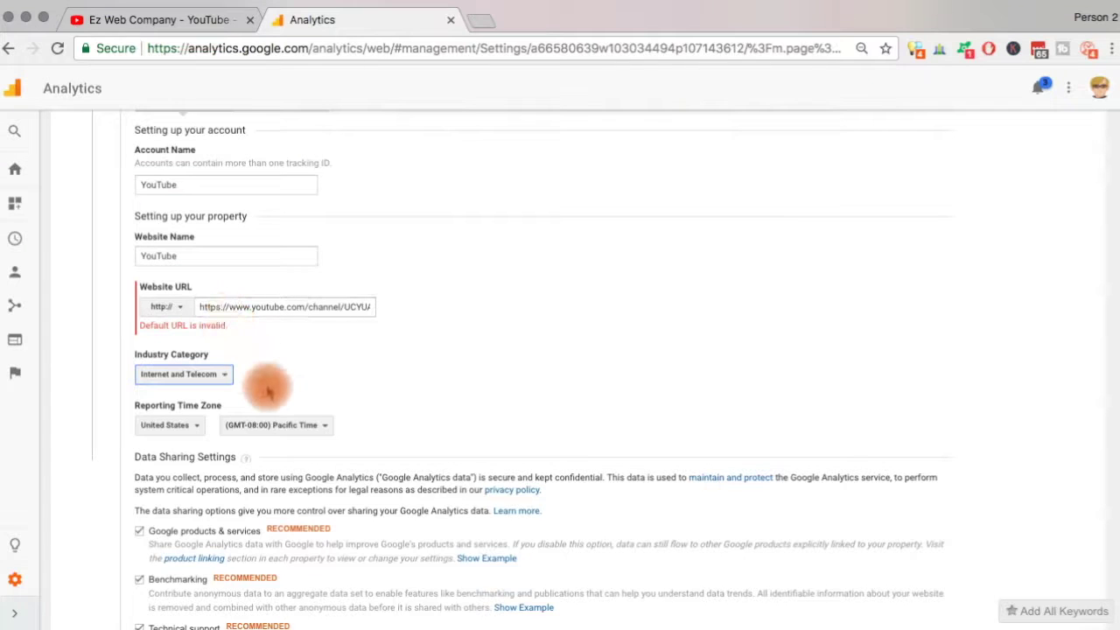
scroll(275, 395, "down", 3)
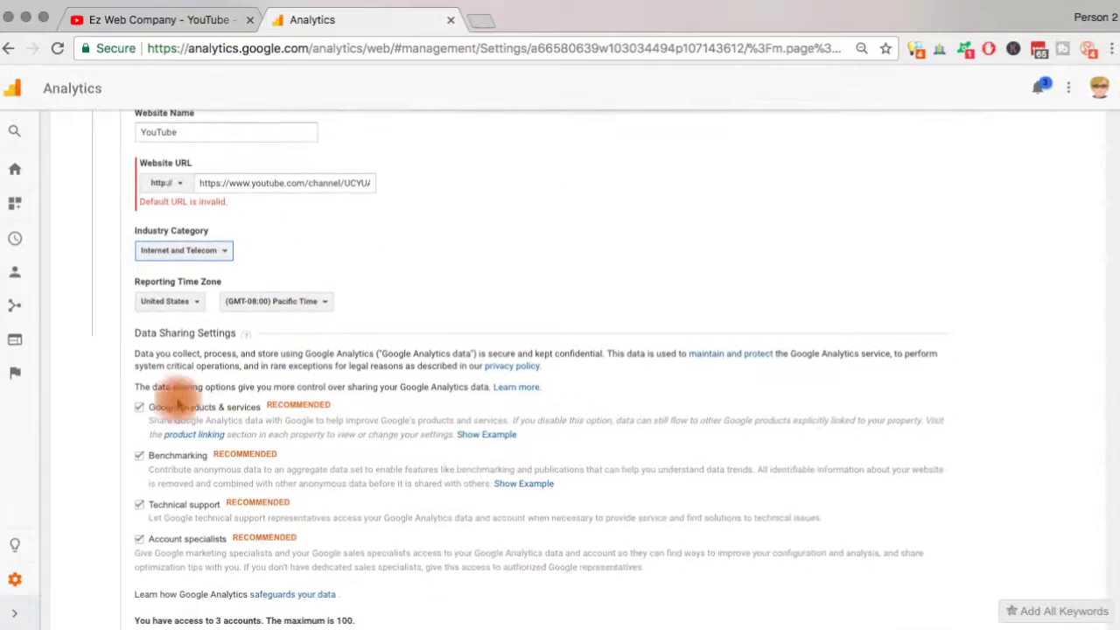
Uncheck Google products, Benchmarking, Technical support and Account specialists sharing, then request the tracking ID
scroll(180, 367, "down", 1)
scroll(158, 337, "down", 2)
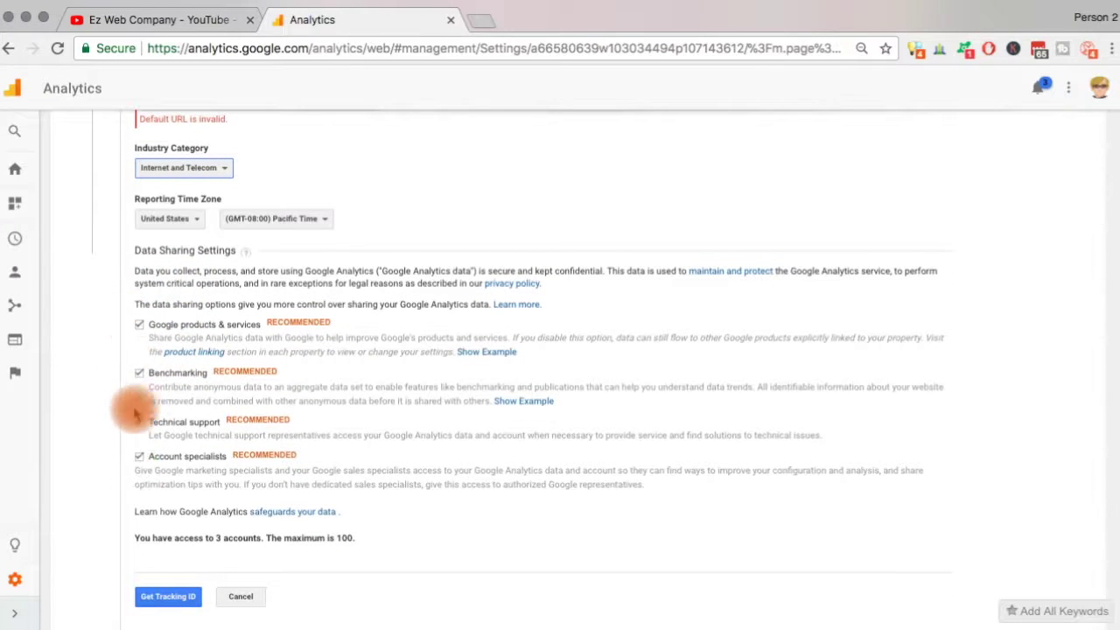
left_click(140, 326)
left_click(139, 373)
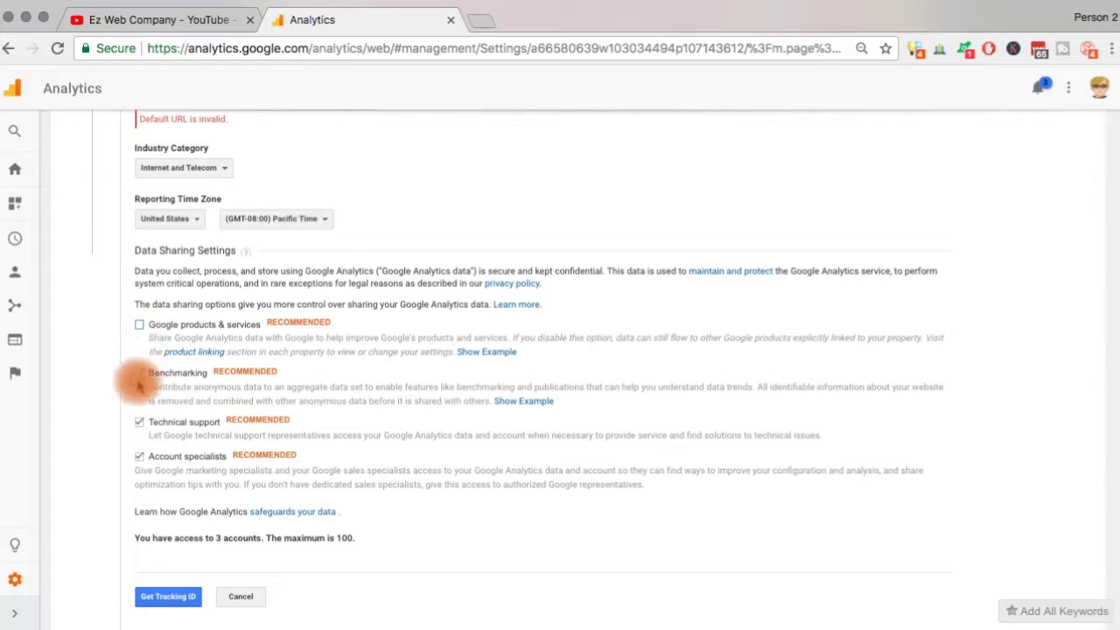
left_click(140, 423)
left_click(139, 456)
scroll(187, 467, "down", 2)
left_click(165, 535)
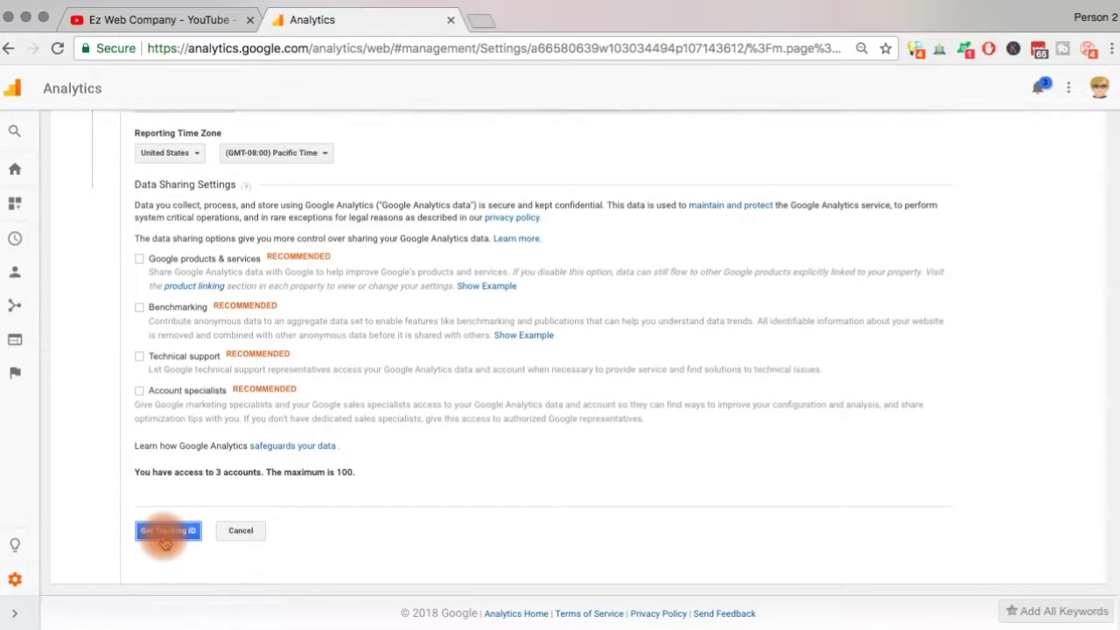
left_click_drag(199, 426, 249, 425)
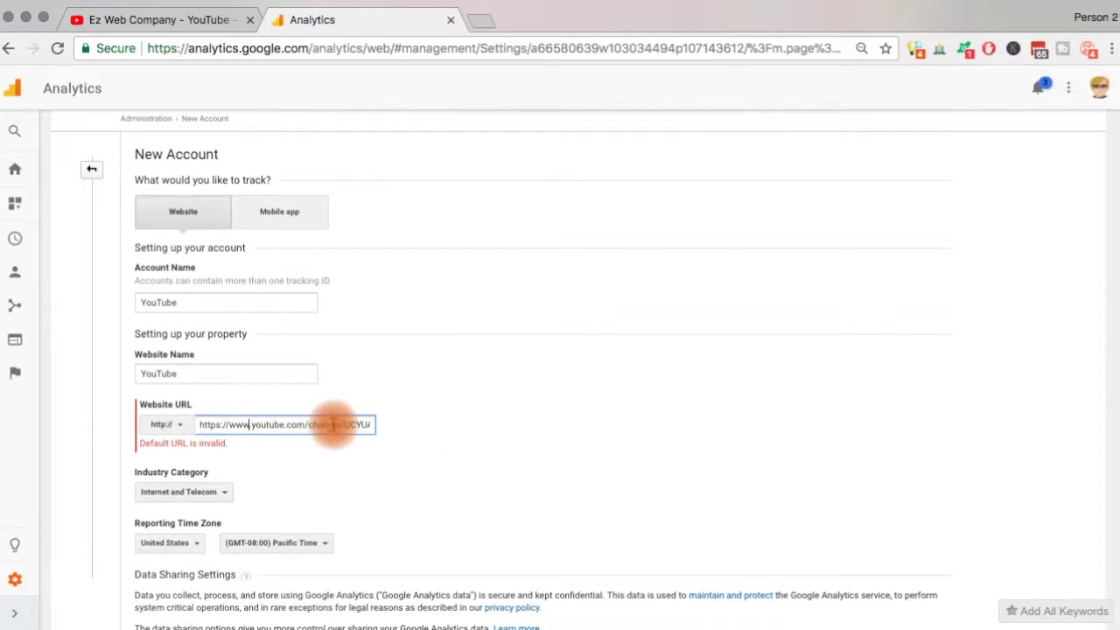
scroll(289, 418, "down", 1)
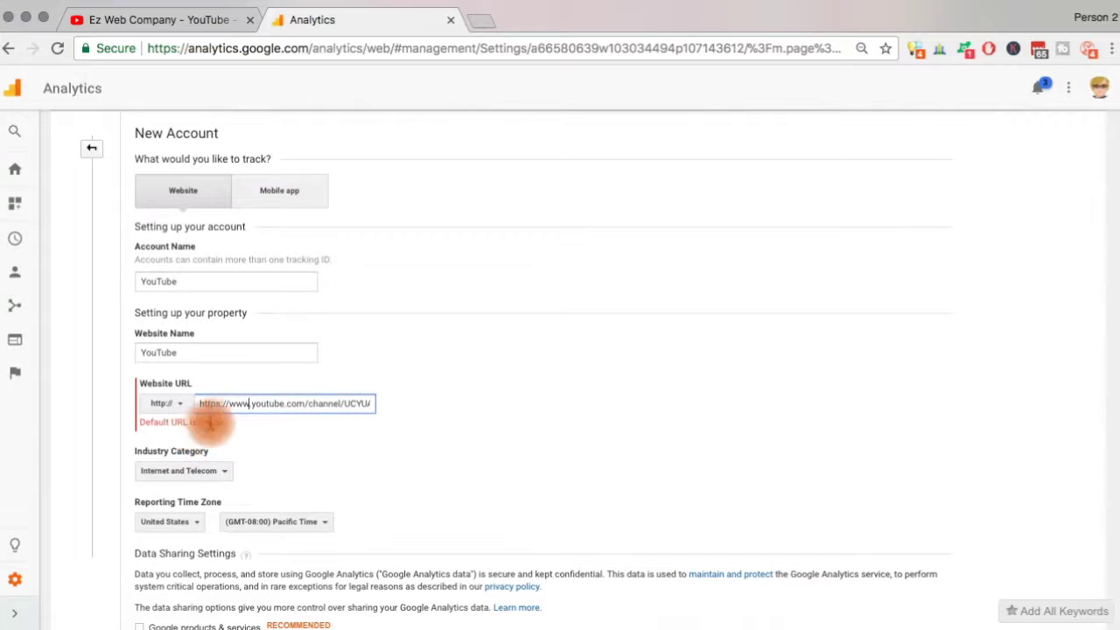
double_click(231, 403)
left_click_drag(232, 403, 194, 405)
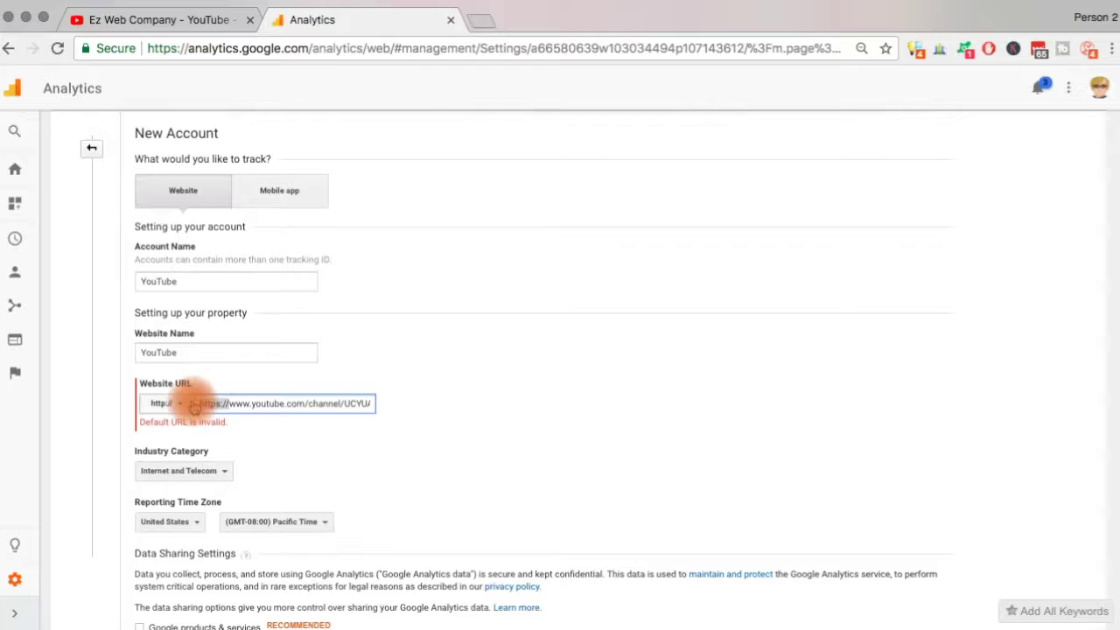
key("BackSpace")
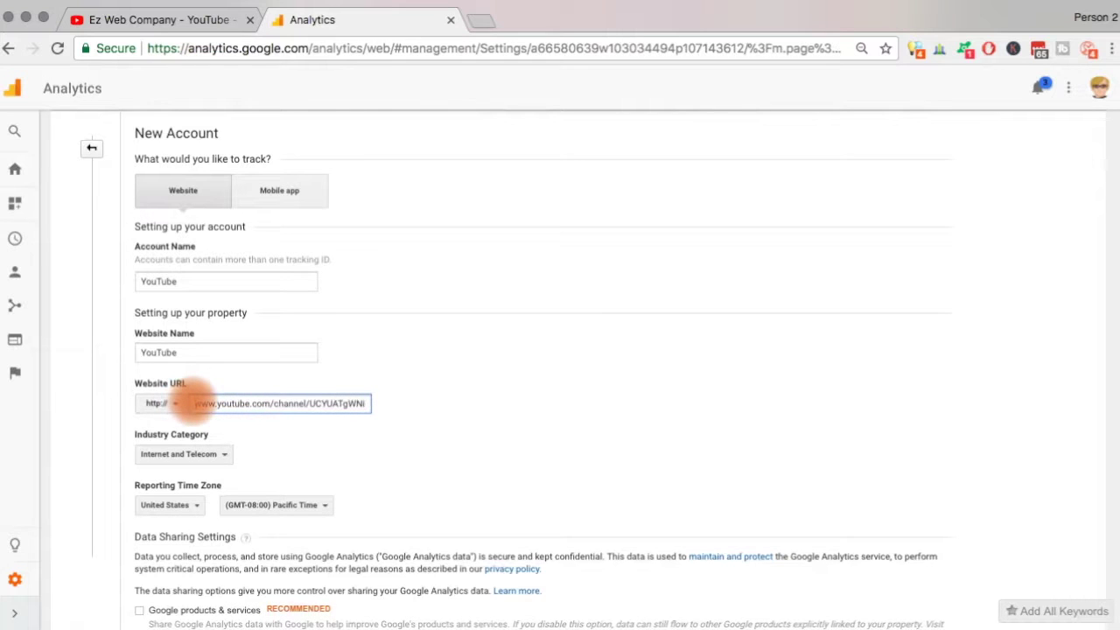
left_click(175, 404)
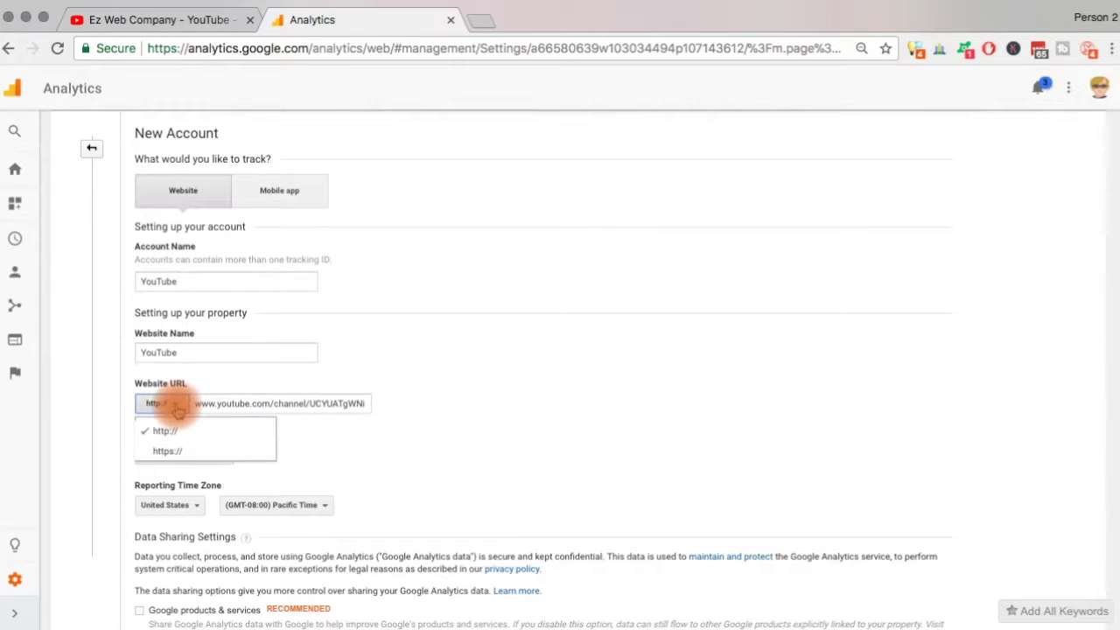
left_click(164, 452)
left_click(165, 451)
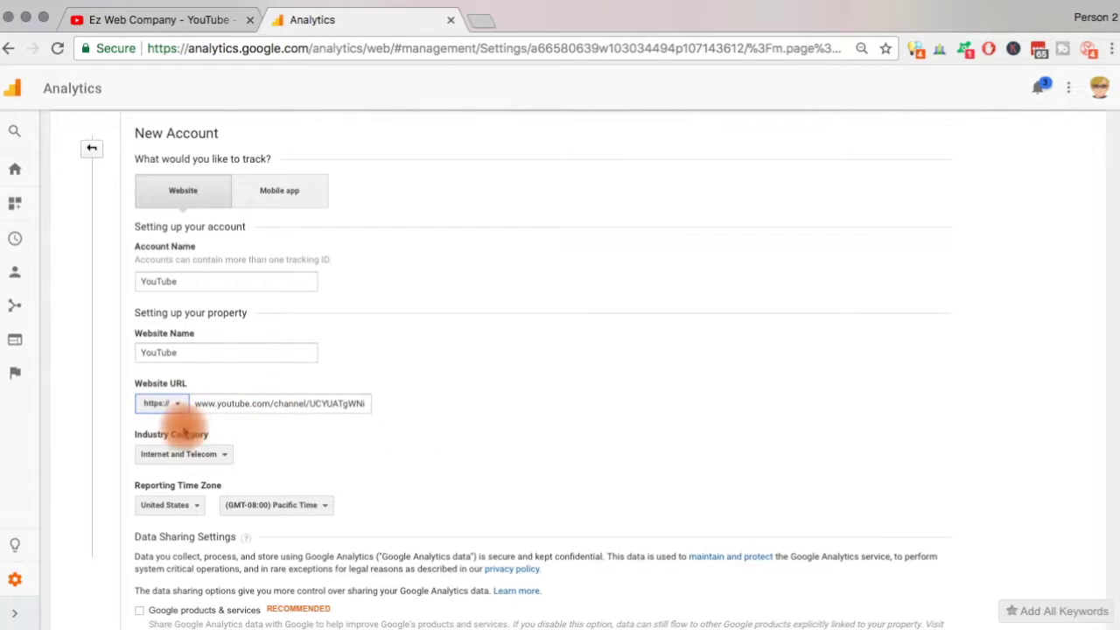
scroll(209, 428, "down", 5)
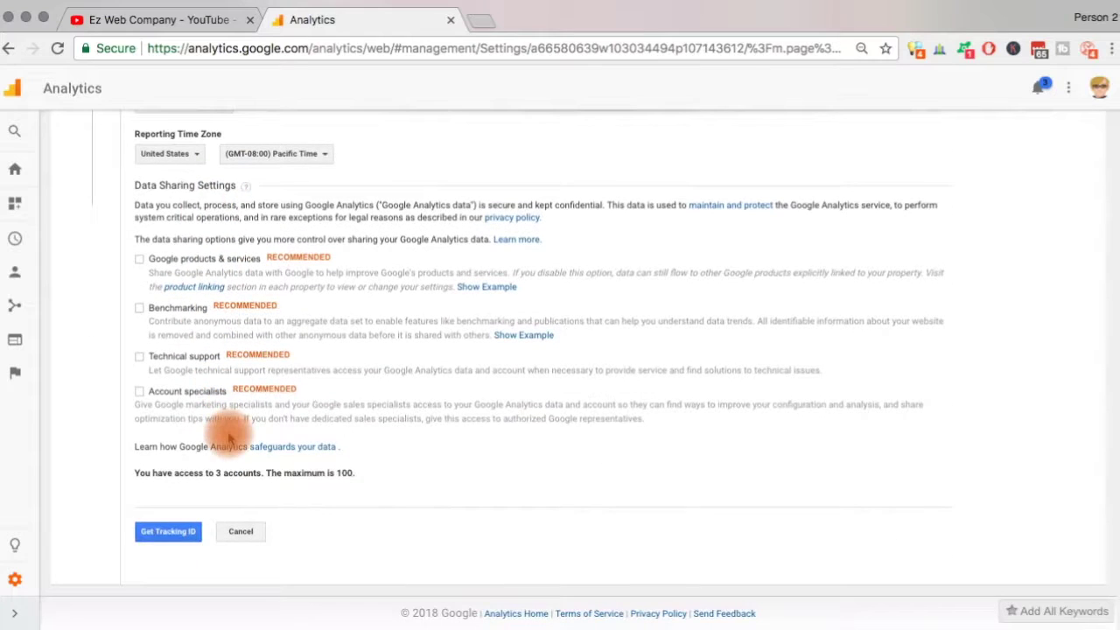
left_click(159, 542)
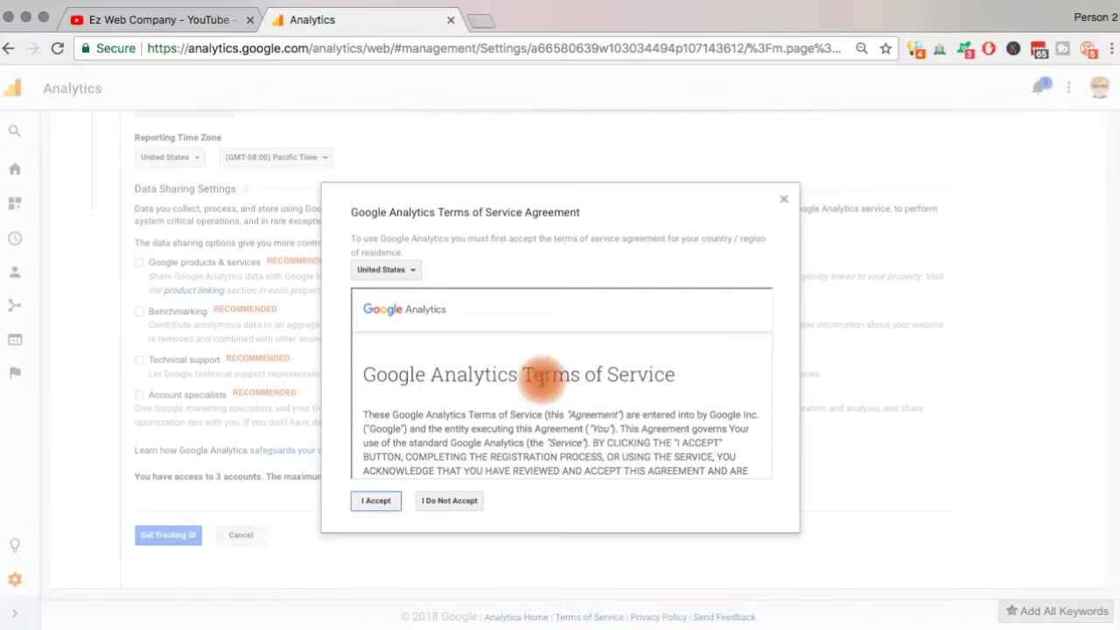
scroll(535, 376, "down", 5)
scroll(536, 376, "down", 2)
scroll(533, 385, "down", 1)
scroll(533, 385, "down", 3)
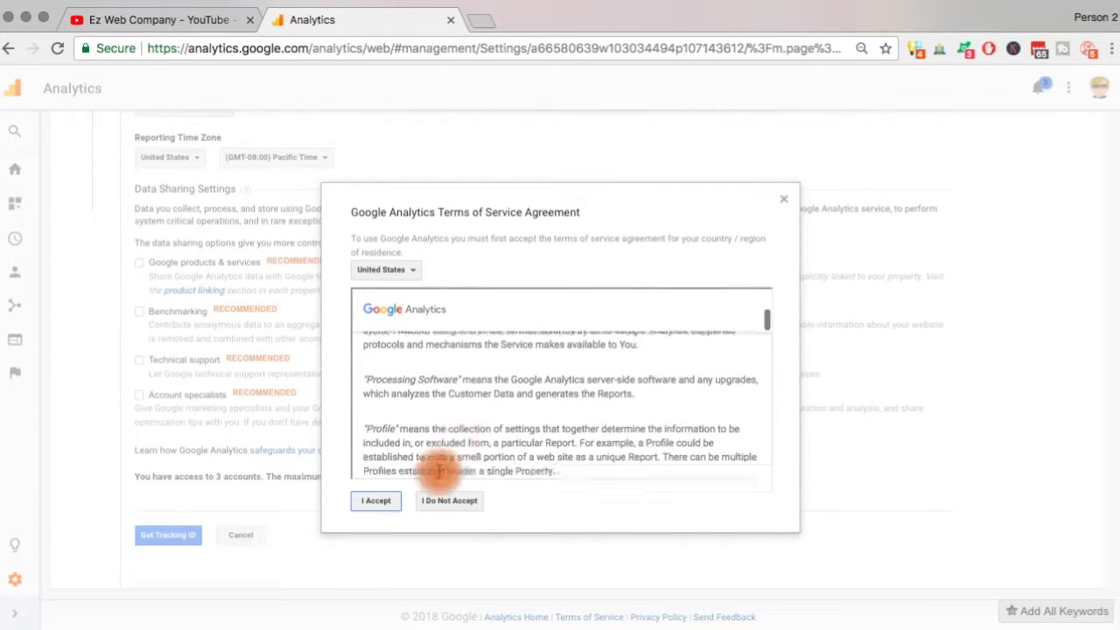
left_click(376, 500)
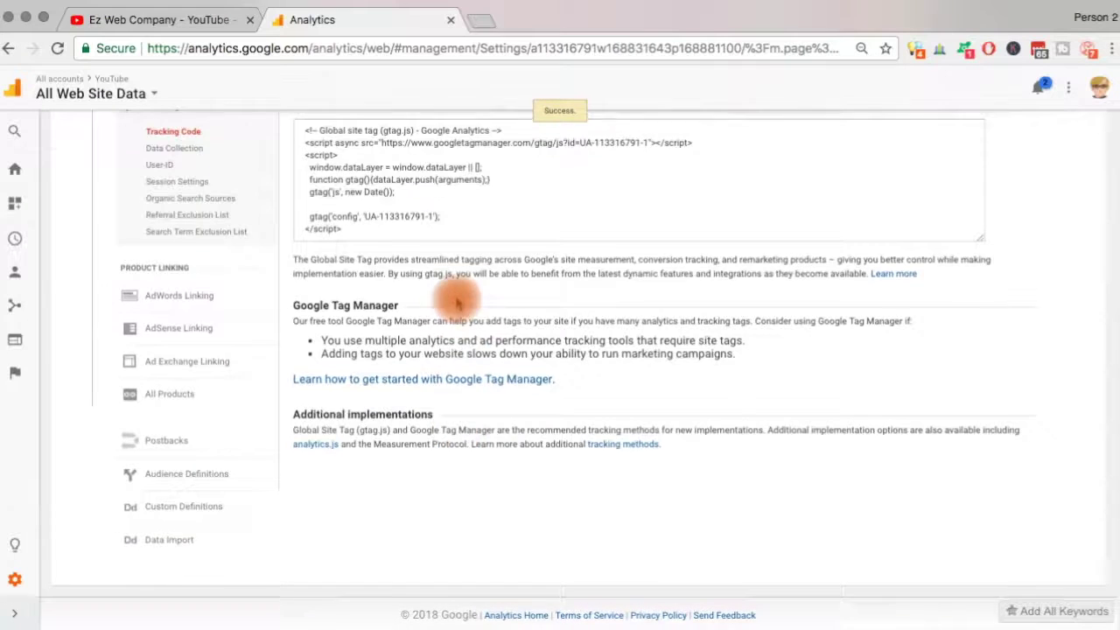
scroll(450, 295, "up", 3)
left_click(330, 323)
right_click(331, 324)
left_click(393, 196)
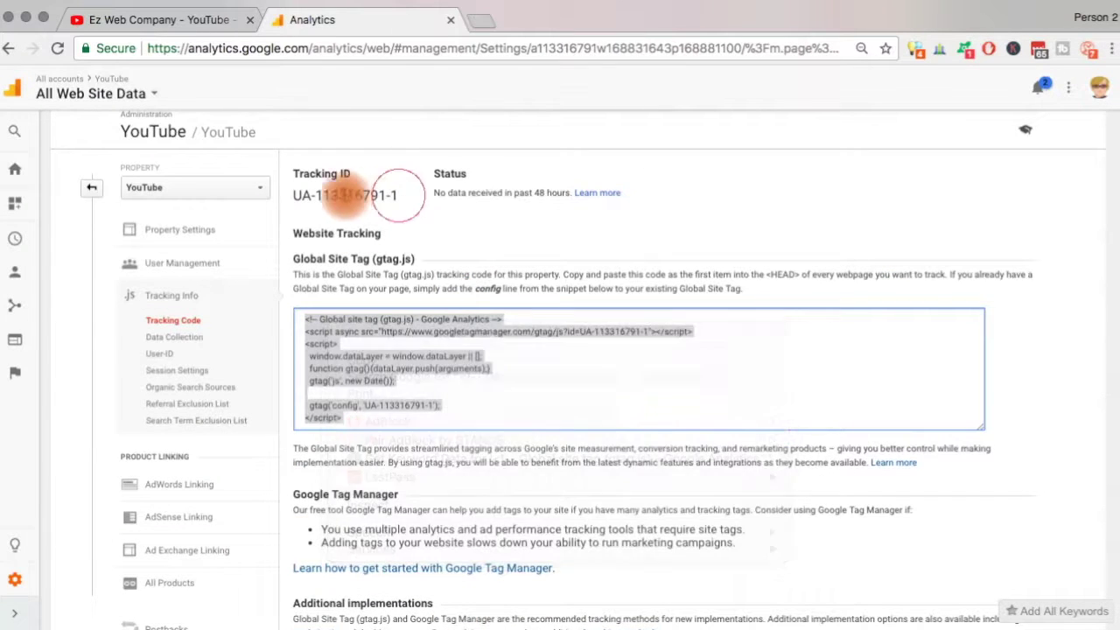
left_click_drag(282, 196, 397, 196)
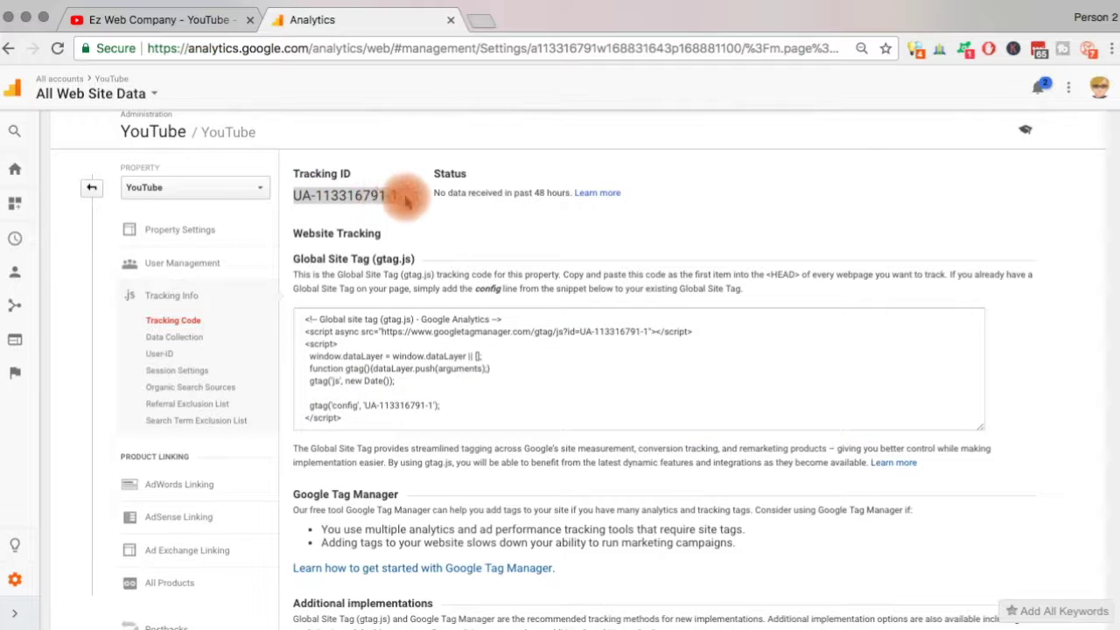
right_click(361, 194)
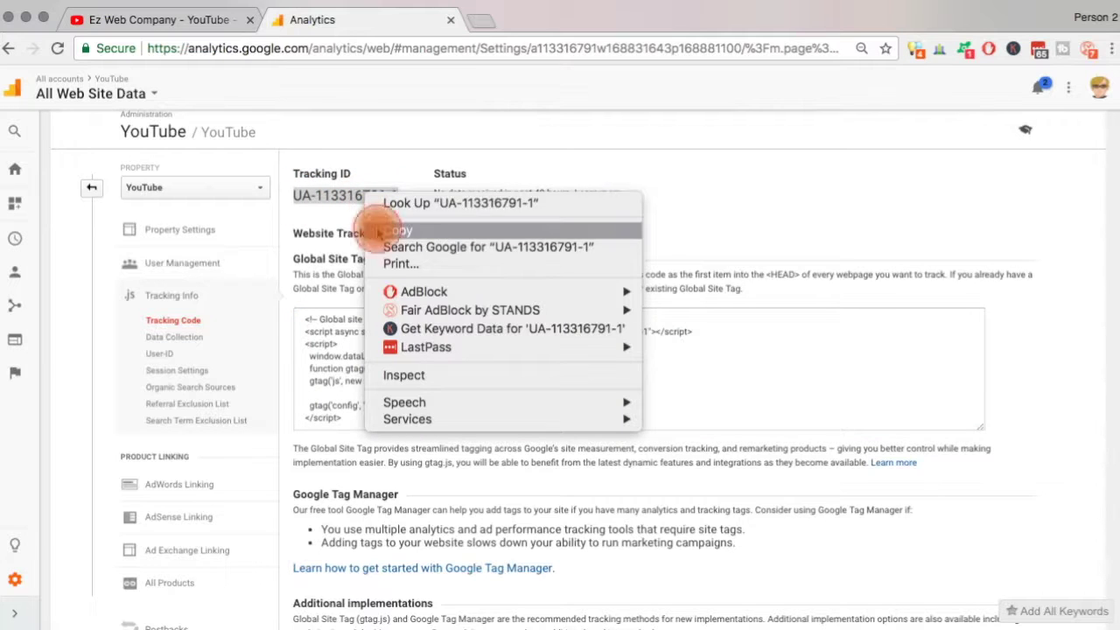
left_click(385, 230)
left_click(155, 19)
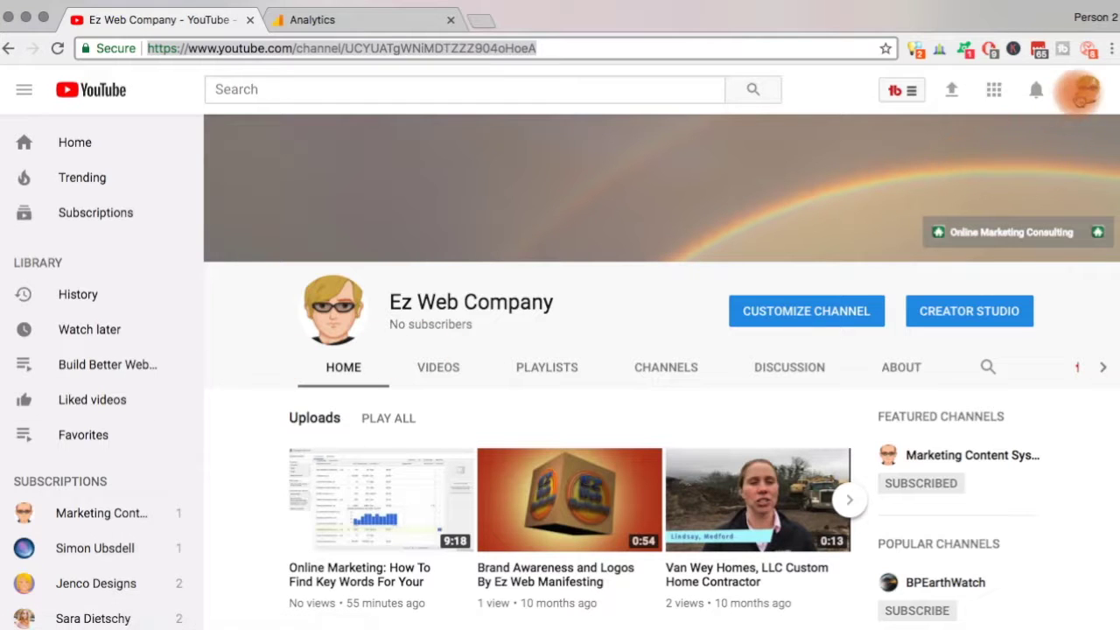
Go to Creator Studio, open Channel > Advanced and scroll to the tracking ID field
left_click(1086, 90)
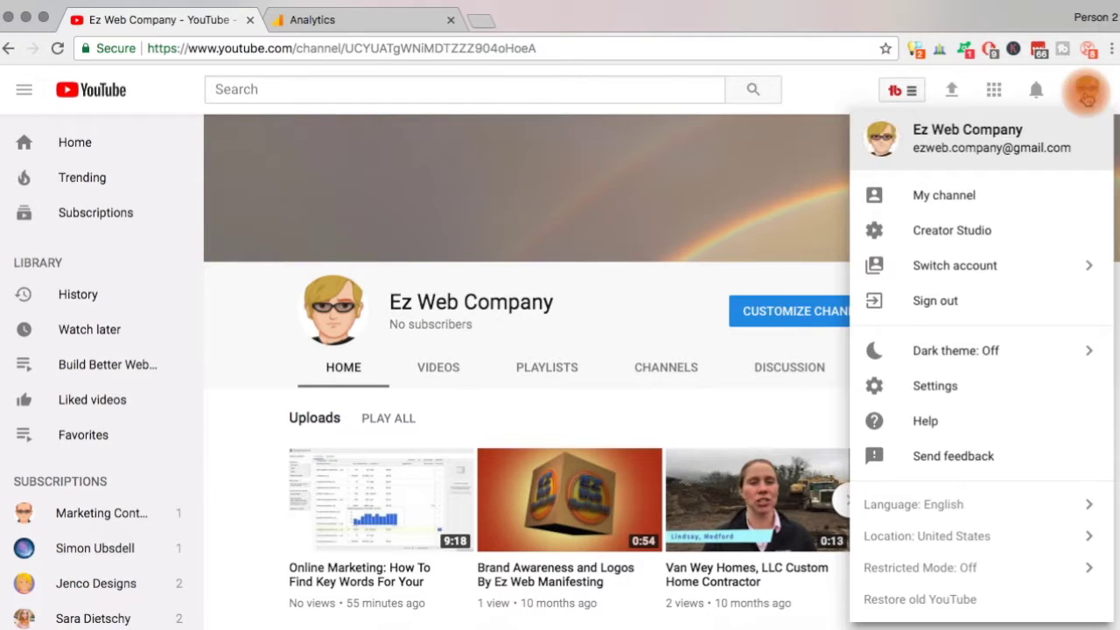
left_click(960, 230)
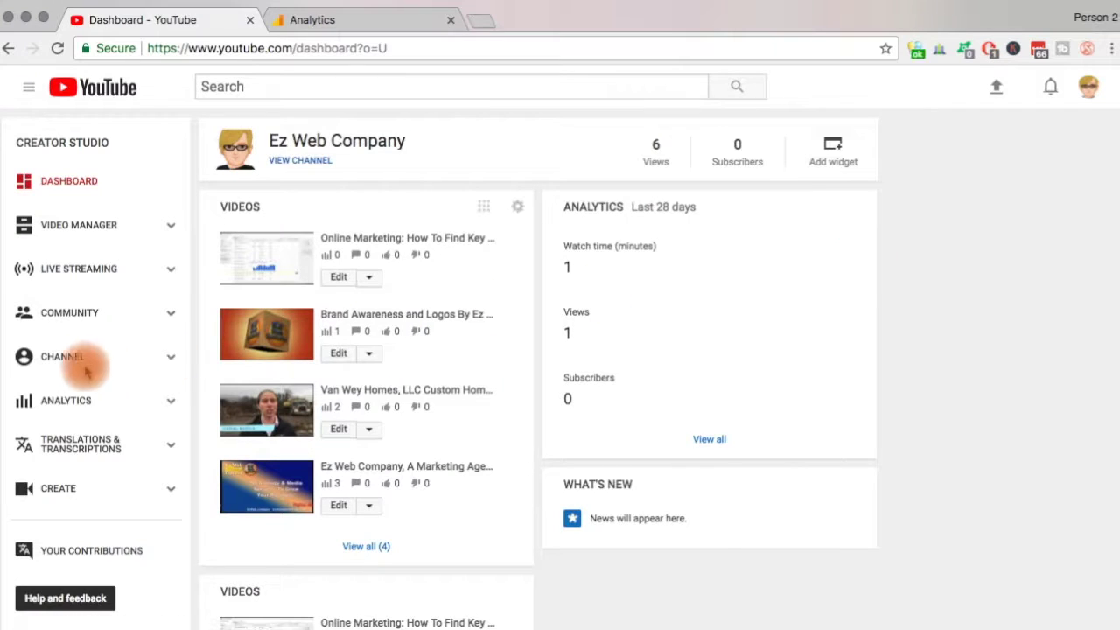
left_click(67, 363)
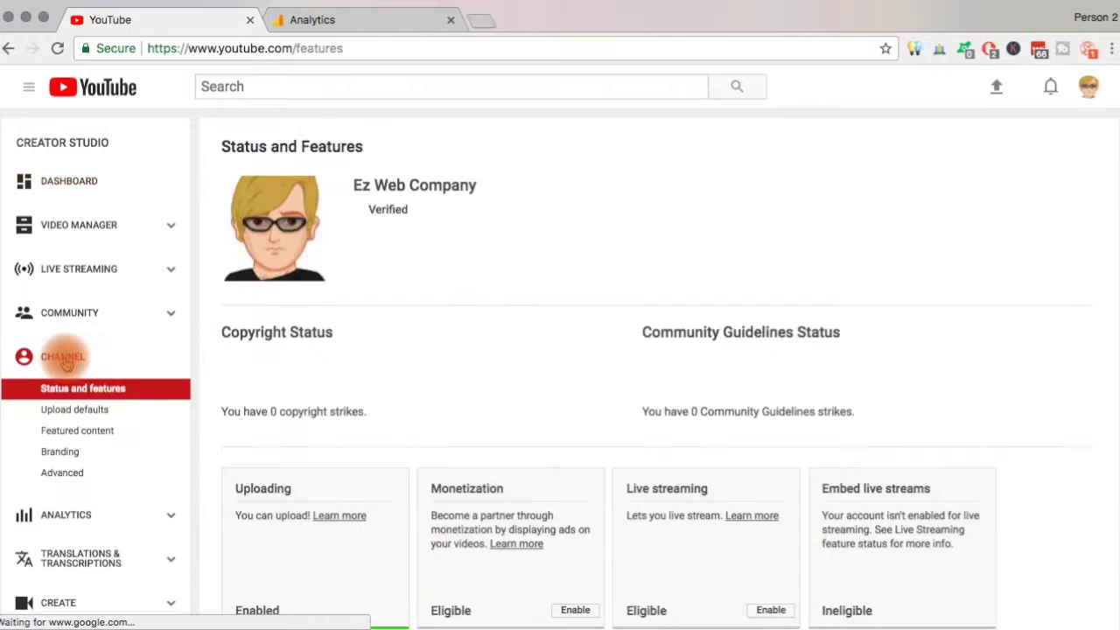
scroll(66, 363, "down", 2)
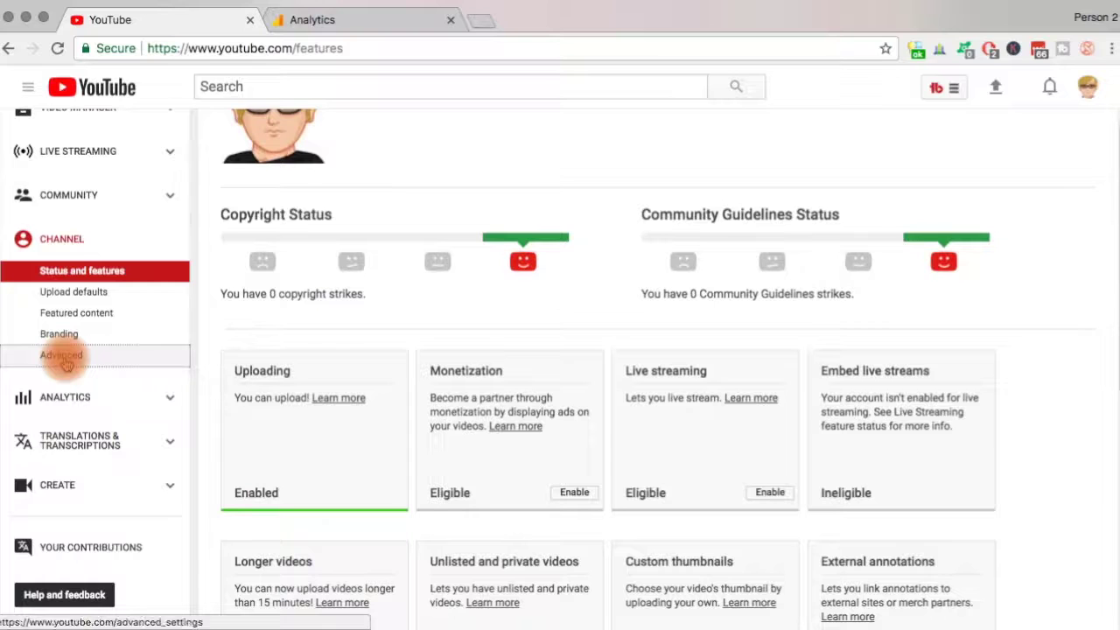
left_click(67, 360)
scroll(455, 360, "down", 2)
scroll(457, 365, "down", 5)
scroll(457, 364, "down", 2)
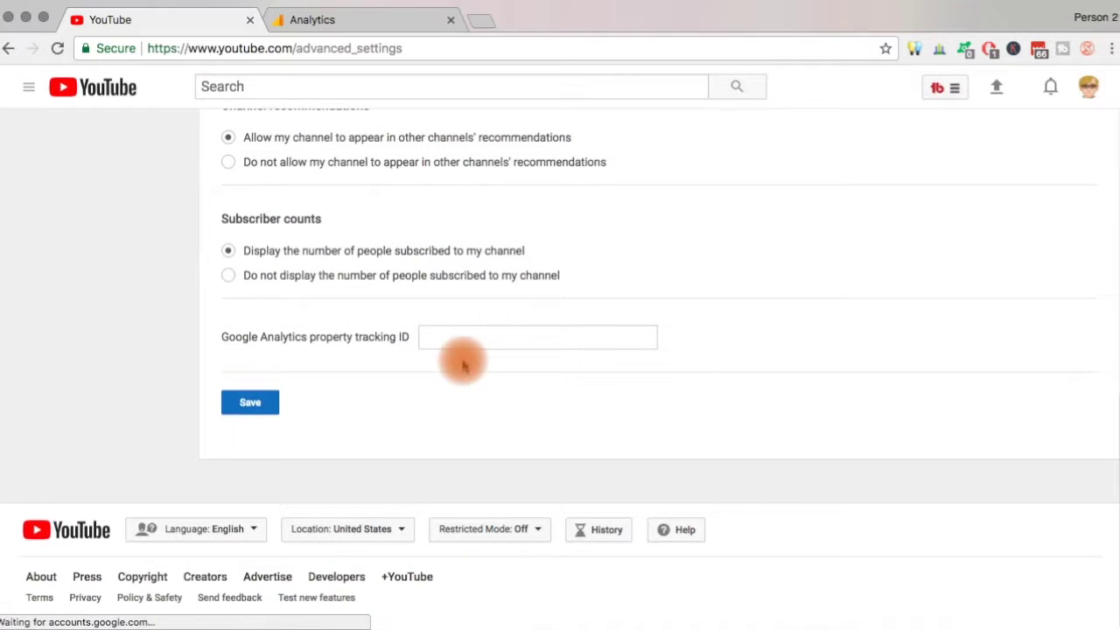
left_click(447, 337)
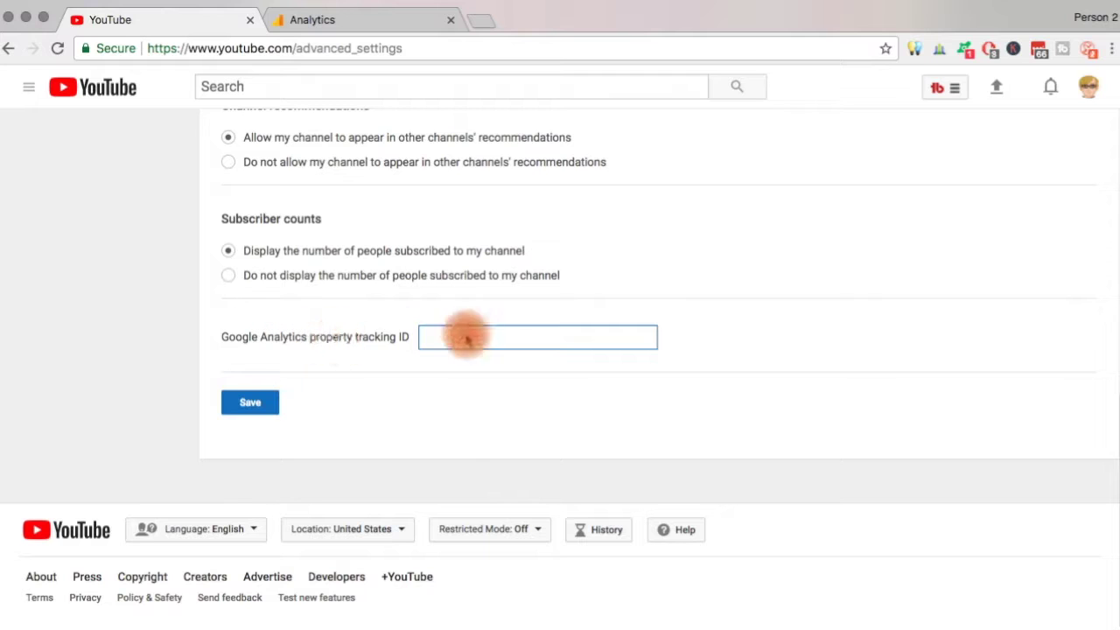
key("ctrl+v")
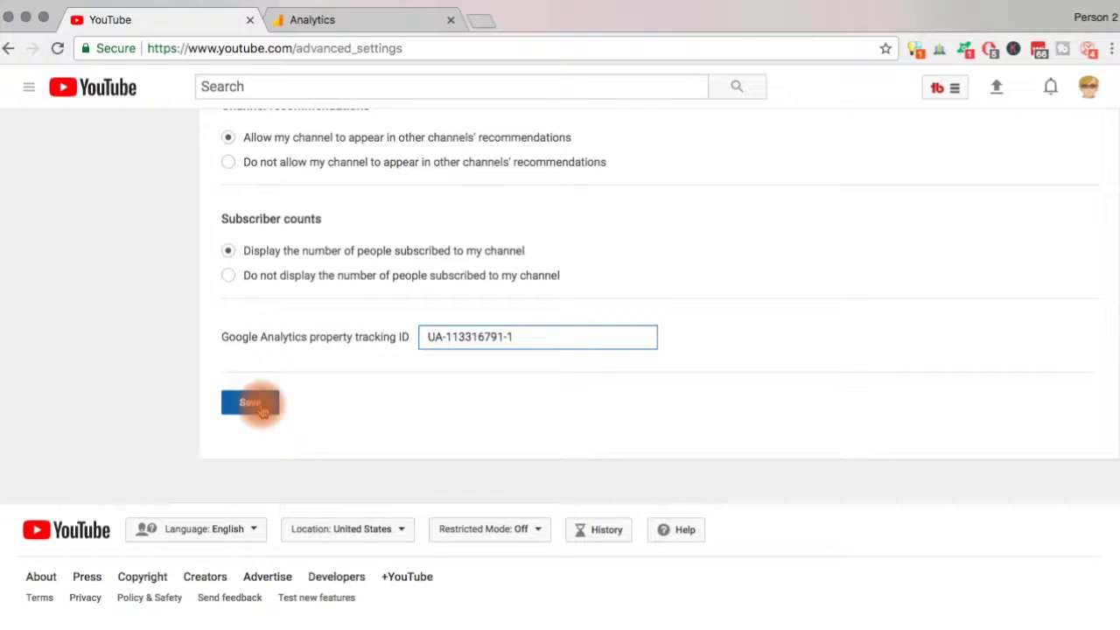
left_click(259, 405)
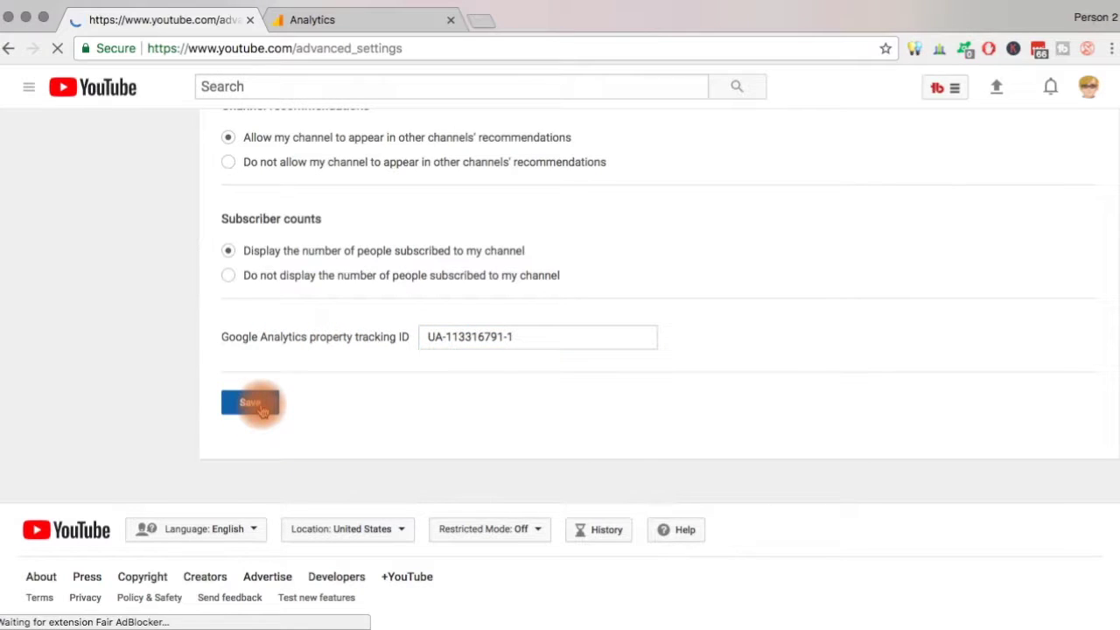
scroll(425, 412, "down", 5)
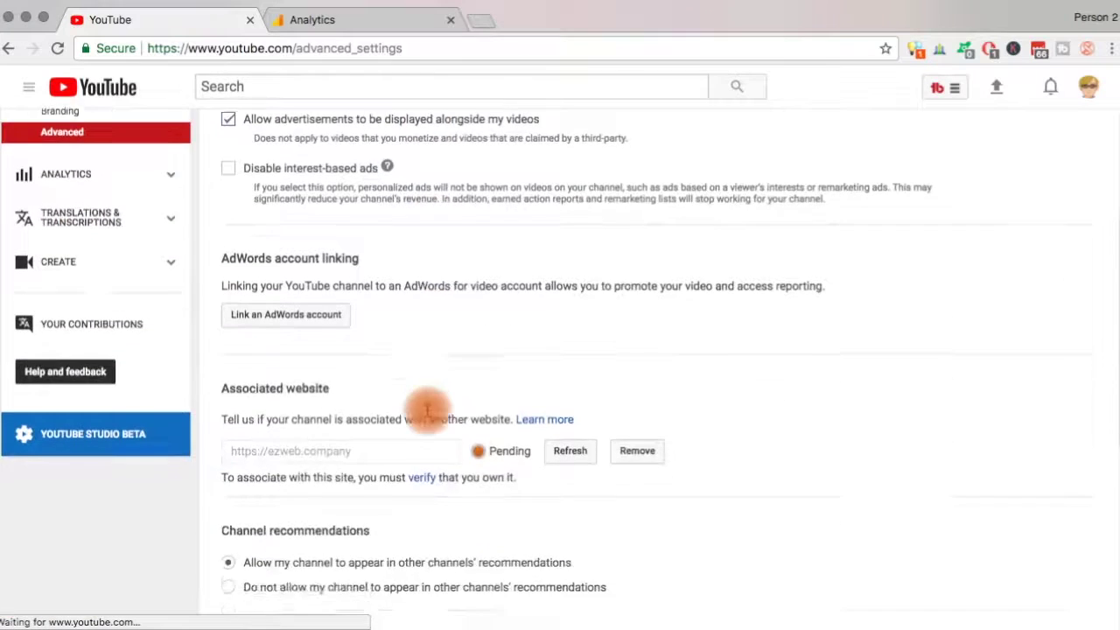